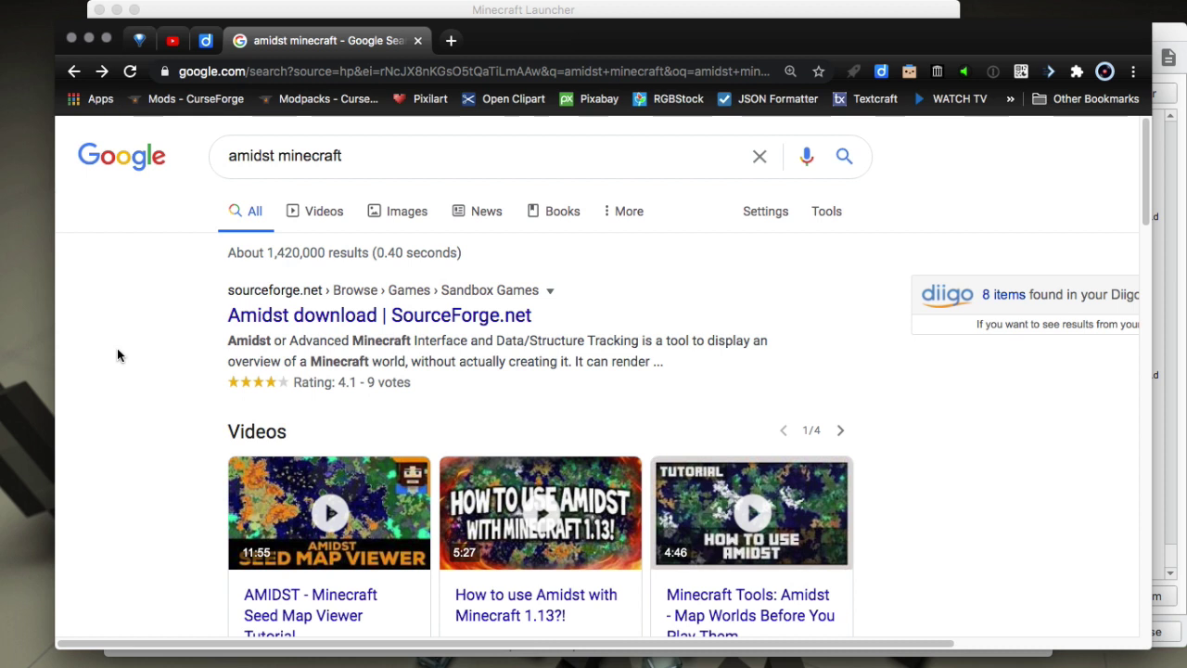
Run a Google search for 'amidst minecraft'.
click(246, 158)
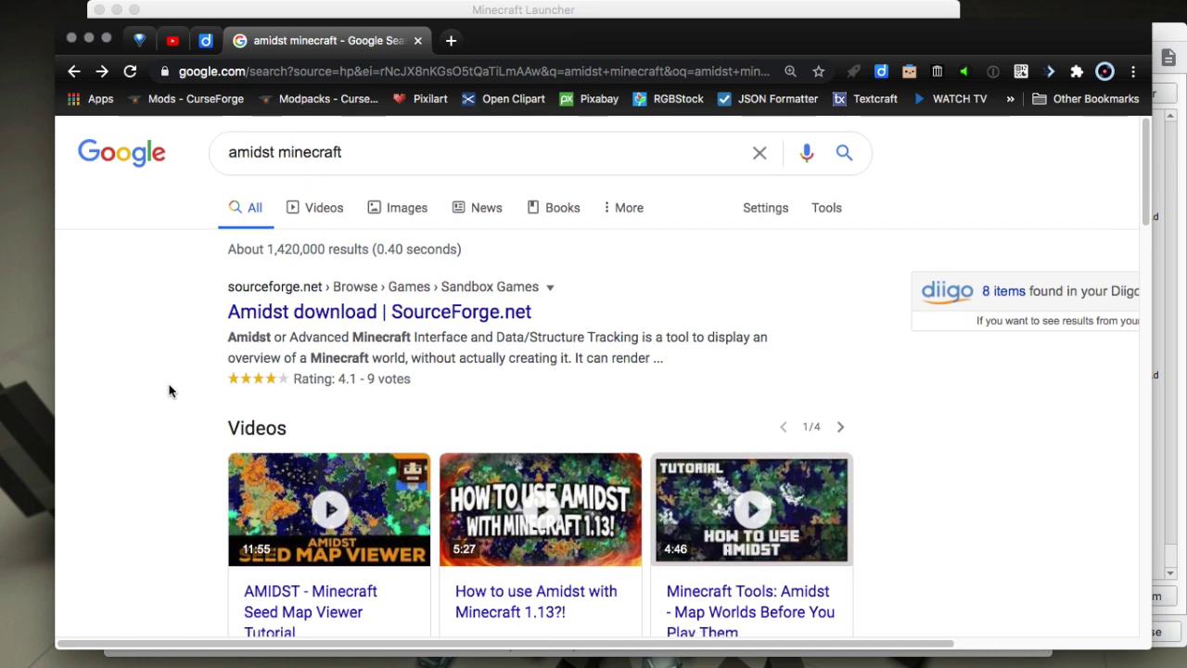
Scroll the search results and open the amidst GitHub repository.
scroll(169, 390, down, 1)
scroll(169, 390, down, 2)
scroll(169, 391, down, 4)
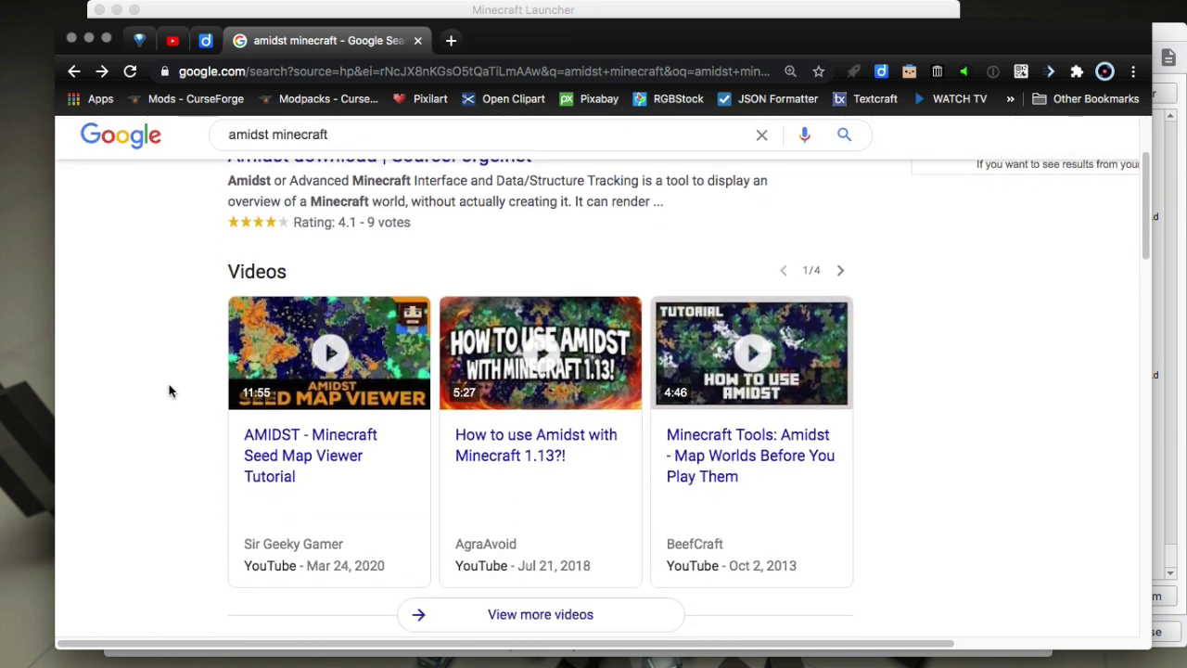
scroll(169, 390, down, 4)
scroll(169, 391, down, 4)
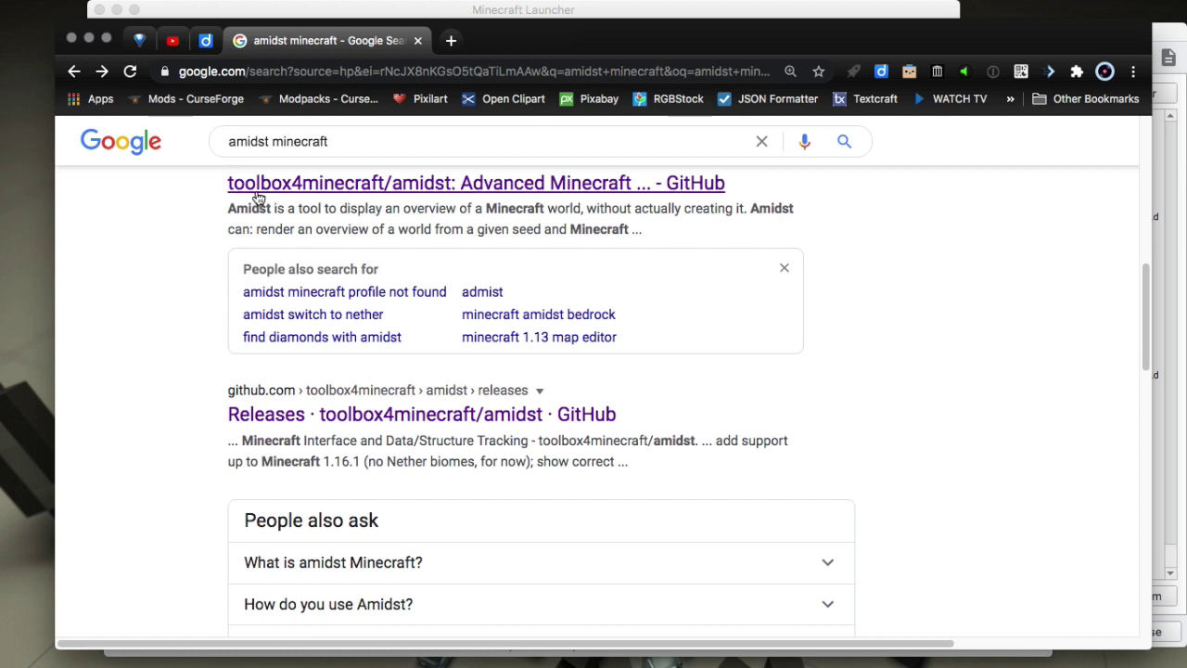
scroll(186, 244, up, 2)
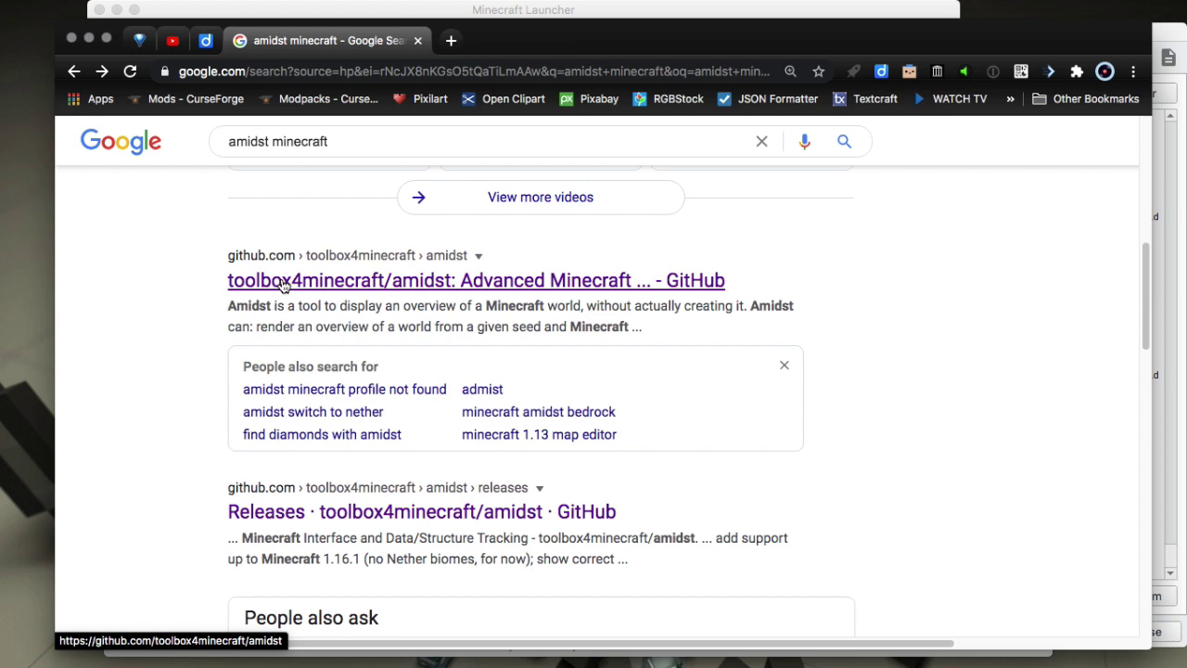
click(319, 282)
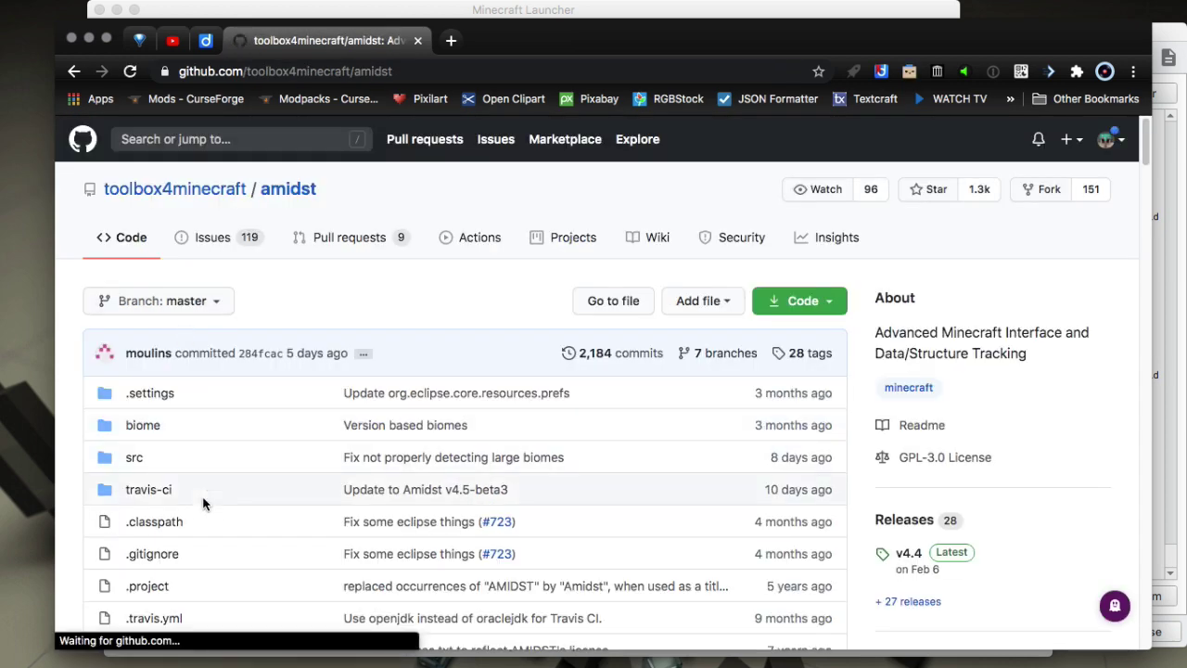
Return to the results and open the 'Releases · toolbox4minecraft/amidst' page.
scroll(214, 556, down, 3)
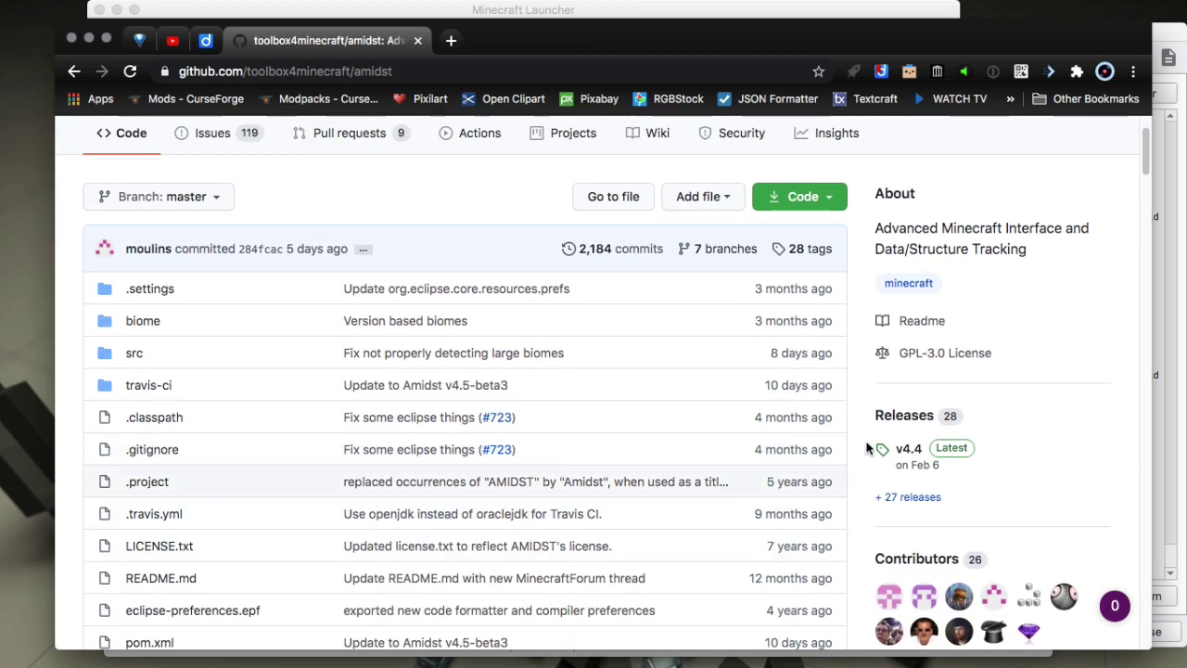
click(916, 417)
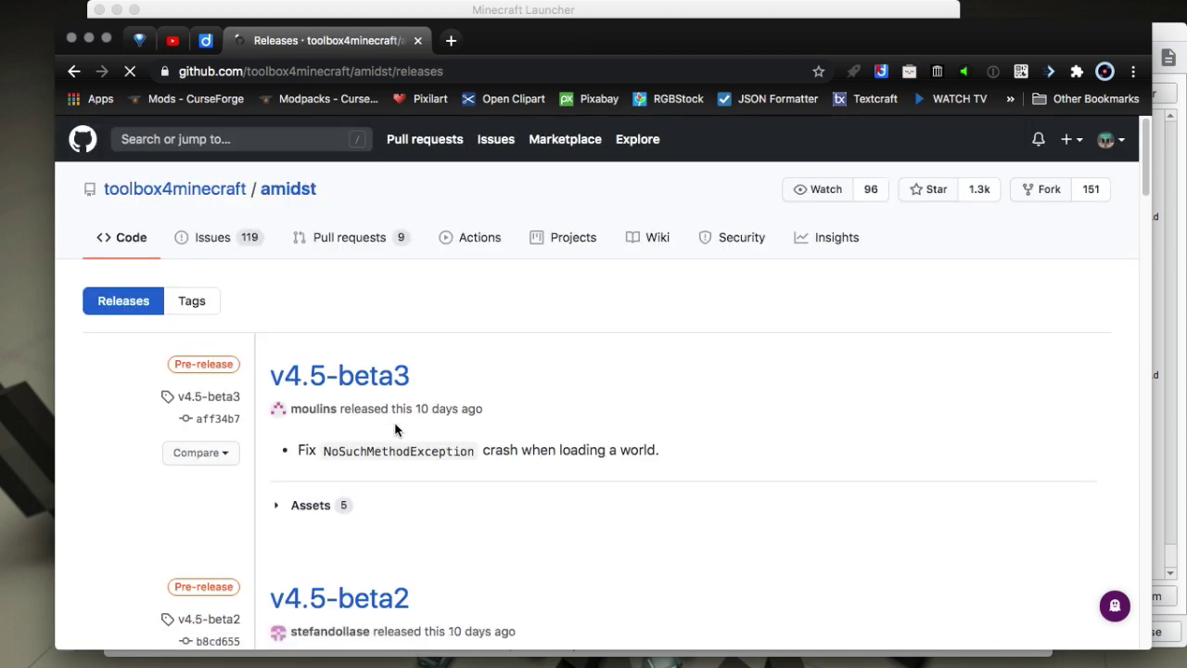
click(74, 71)
click(74, 70)
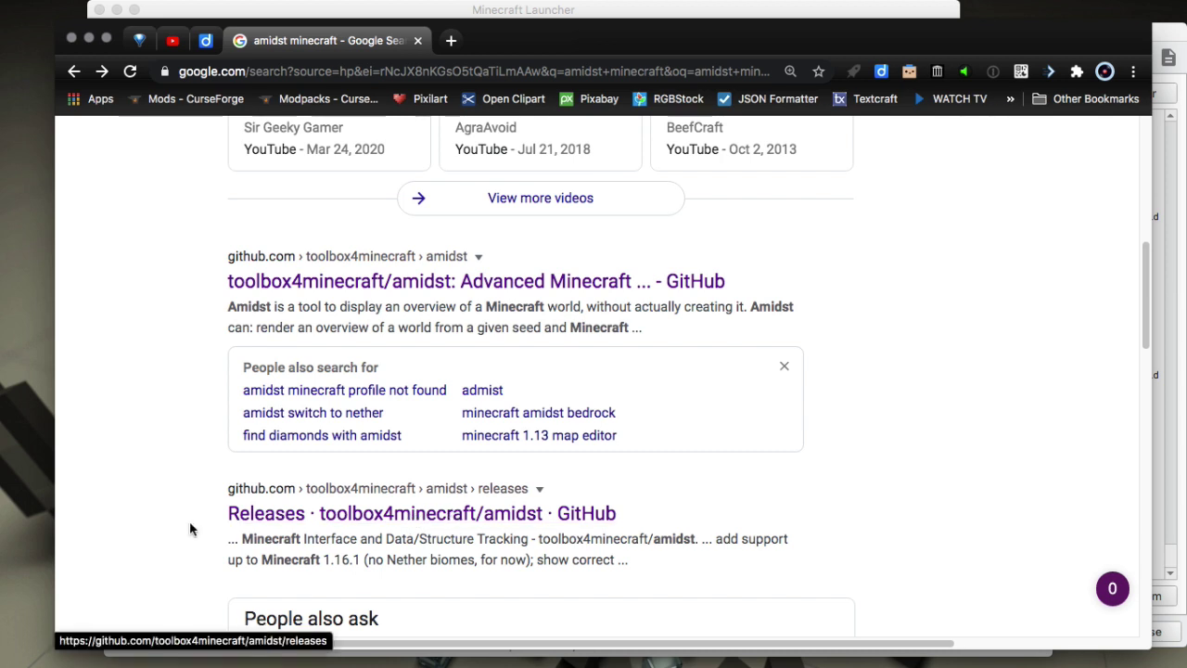
click(318, 522)
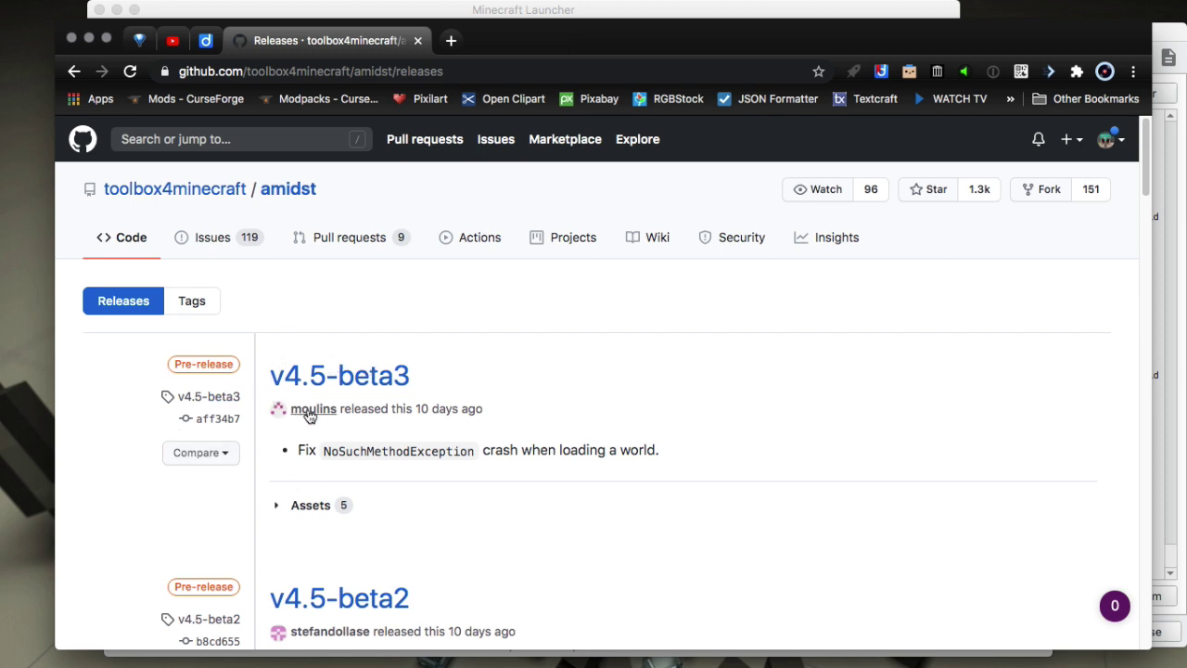
Expand the v4.5-beta3 Assets and download amidst-v4-5-beta3.jar.
click(278, 512)
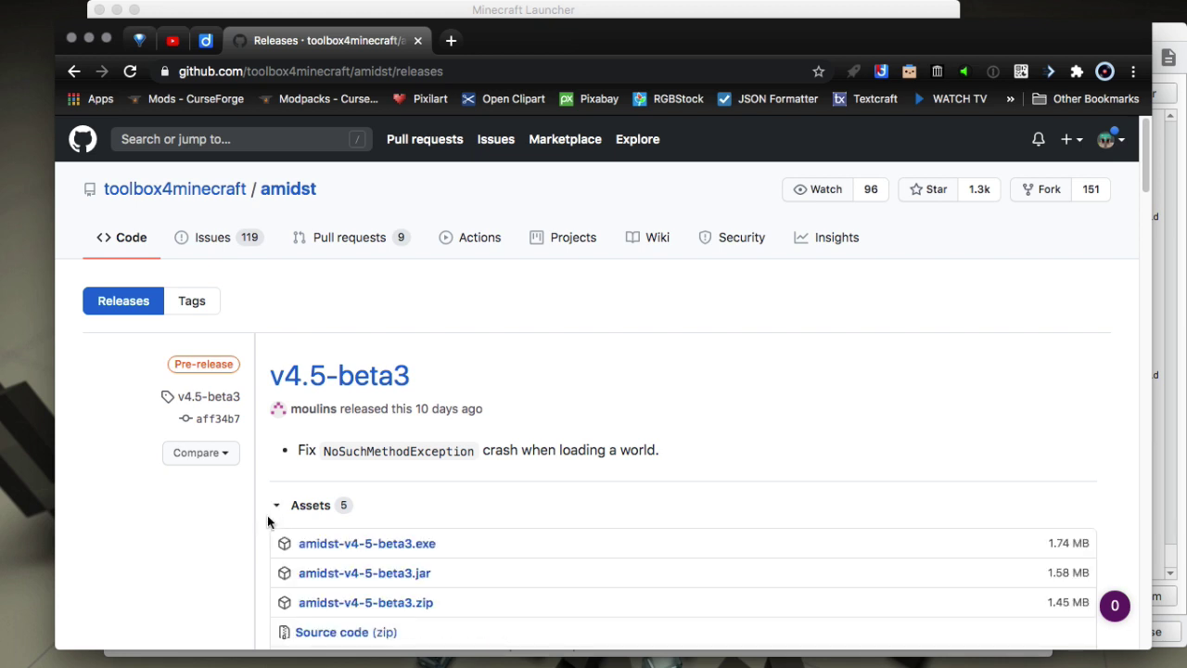
scroll(268, 515, down, 2)
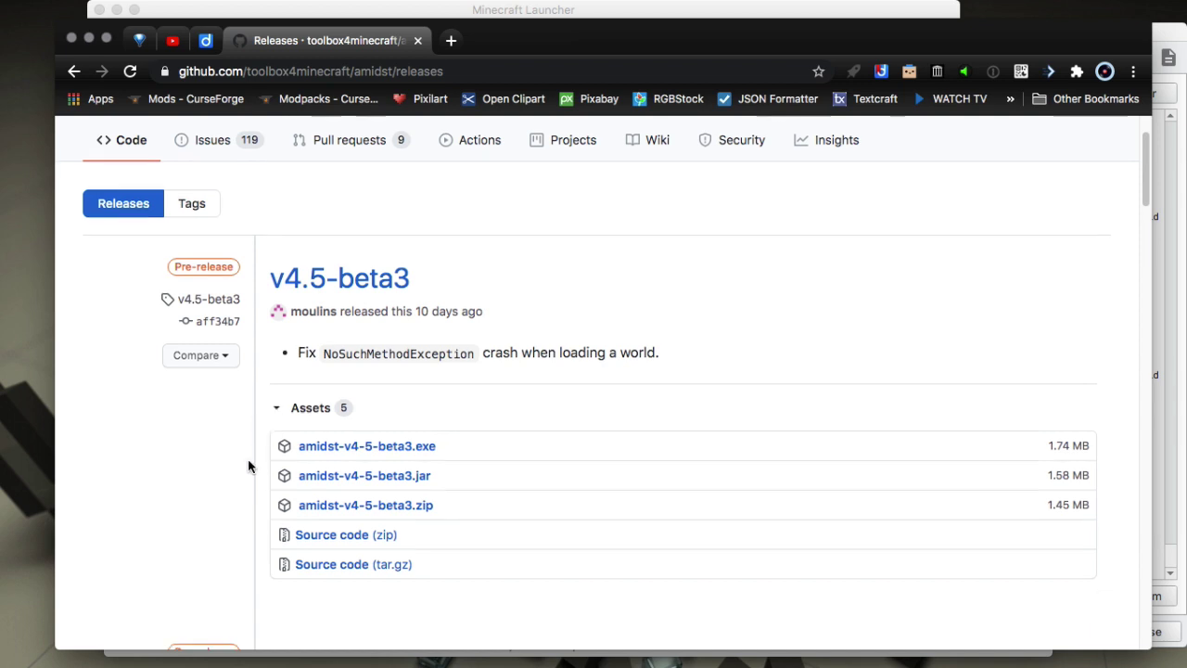
scroll(248, 458, down, 1)
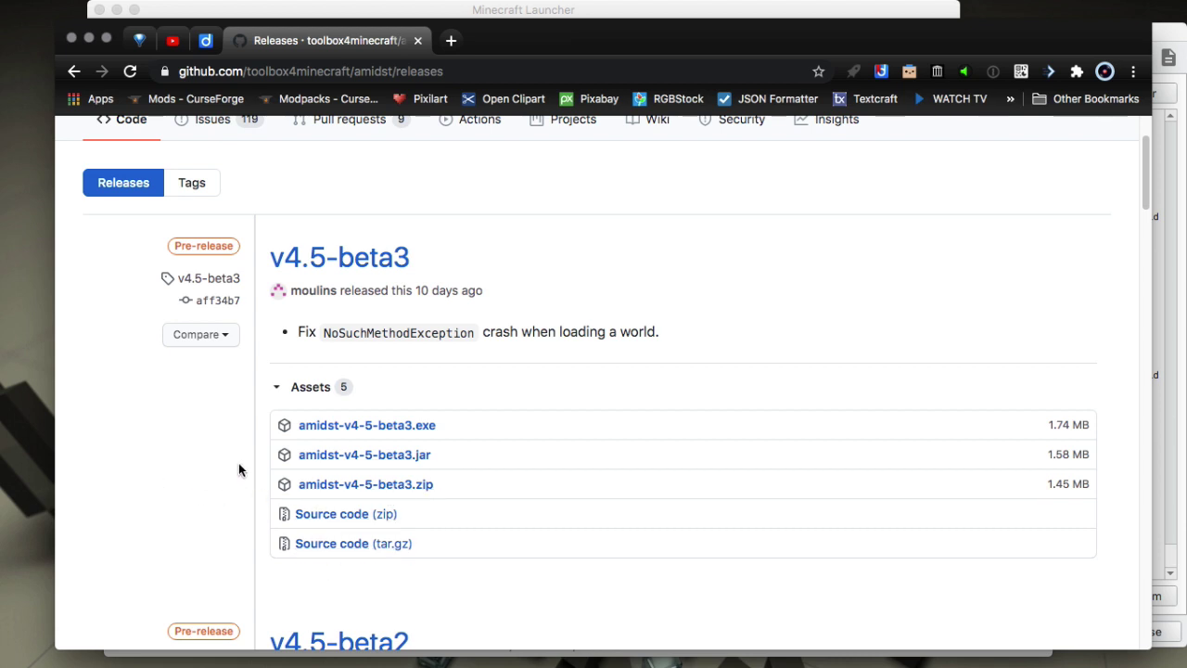
click(397, 461)
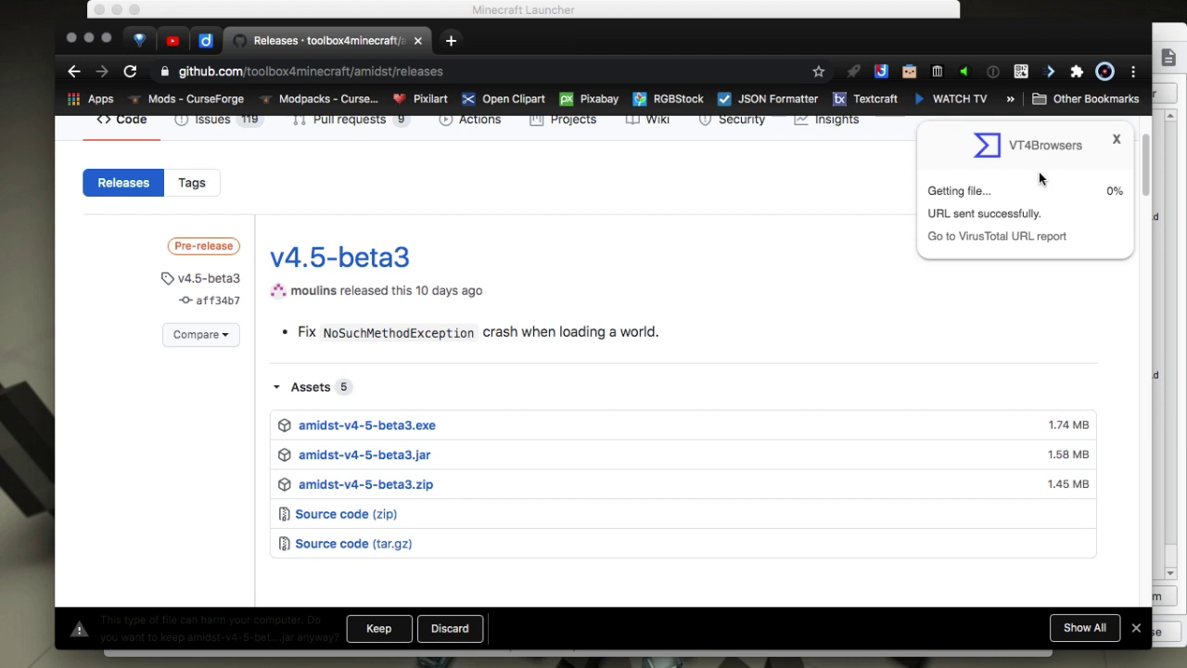
Confirm VirusTotal reports 0/79 detections, then keep the downloaded amidst-v4-5-beta3.jar.
click(1042, 237)
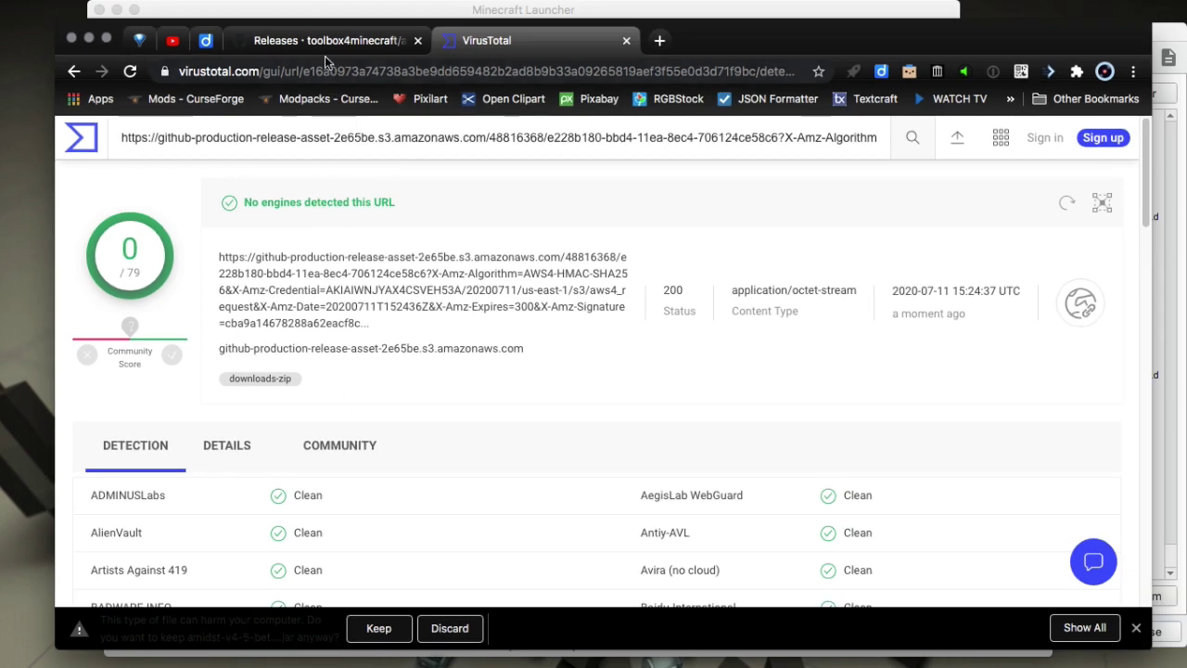
click(329, 42)
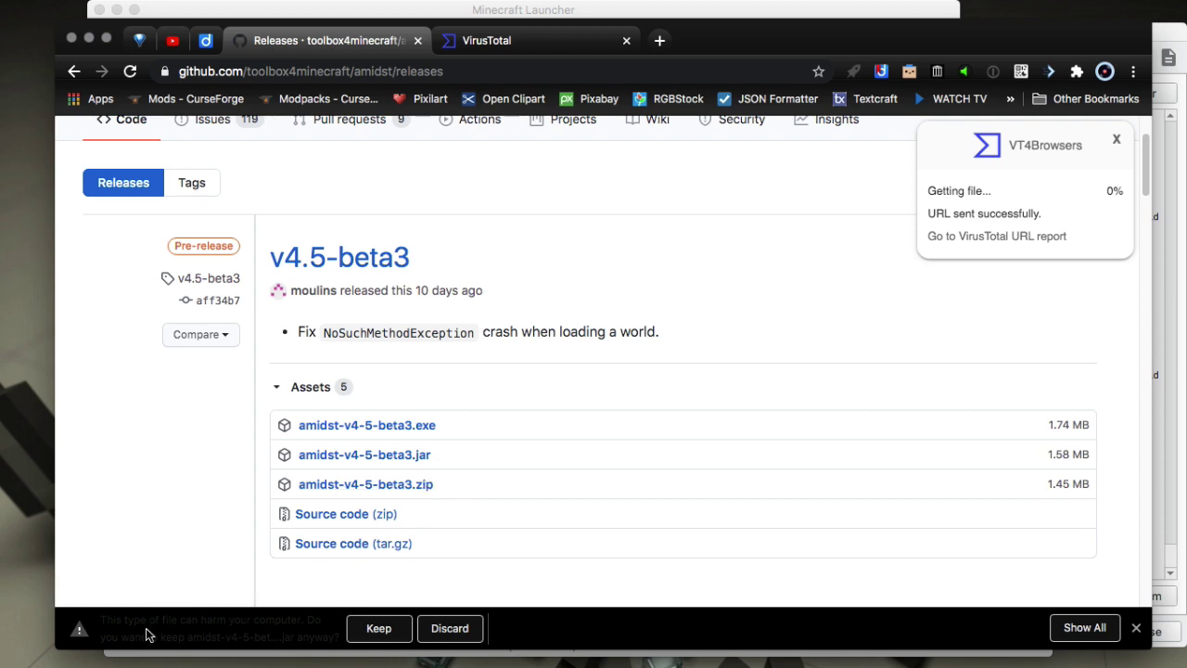
scroll(146, 455, up, 2)
scroll(146, 455, down, 4)
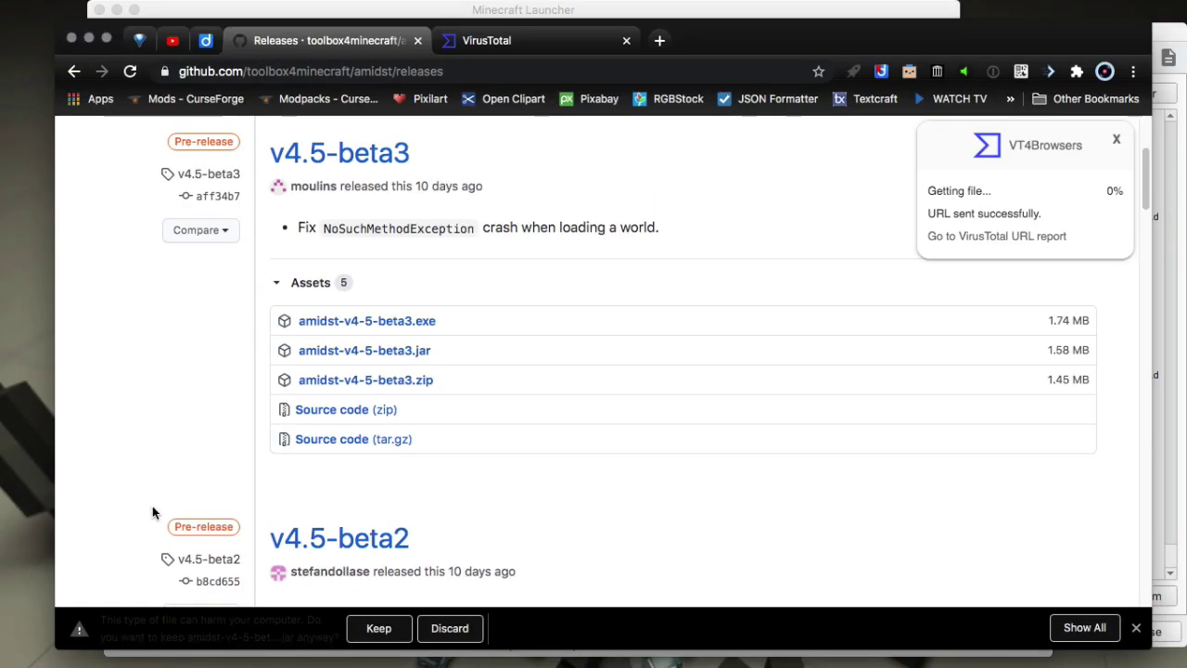
click(378, 629)
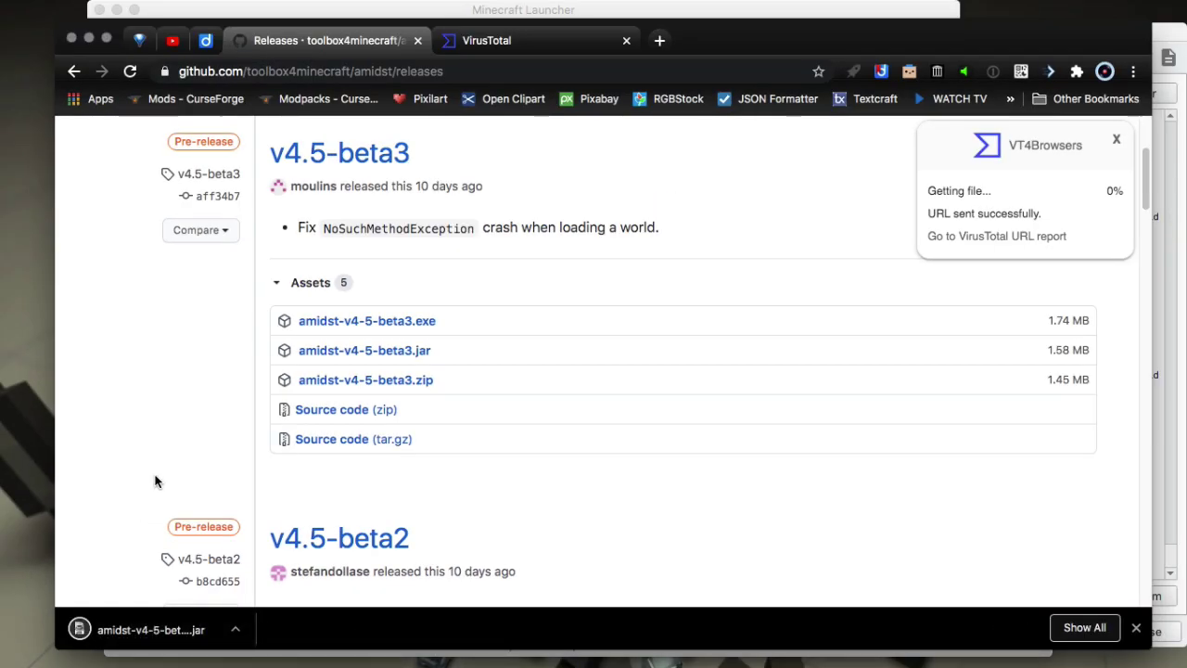
Launch amidst-v4-5-beta3.jar from Finder's Downloads and allow its two network connections.
mouse_move(120, 654)
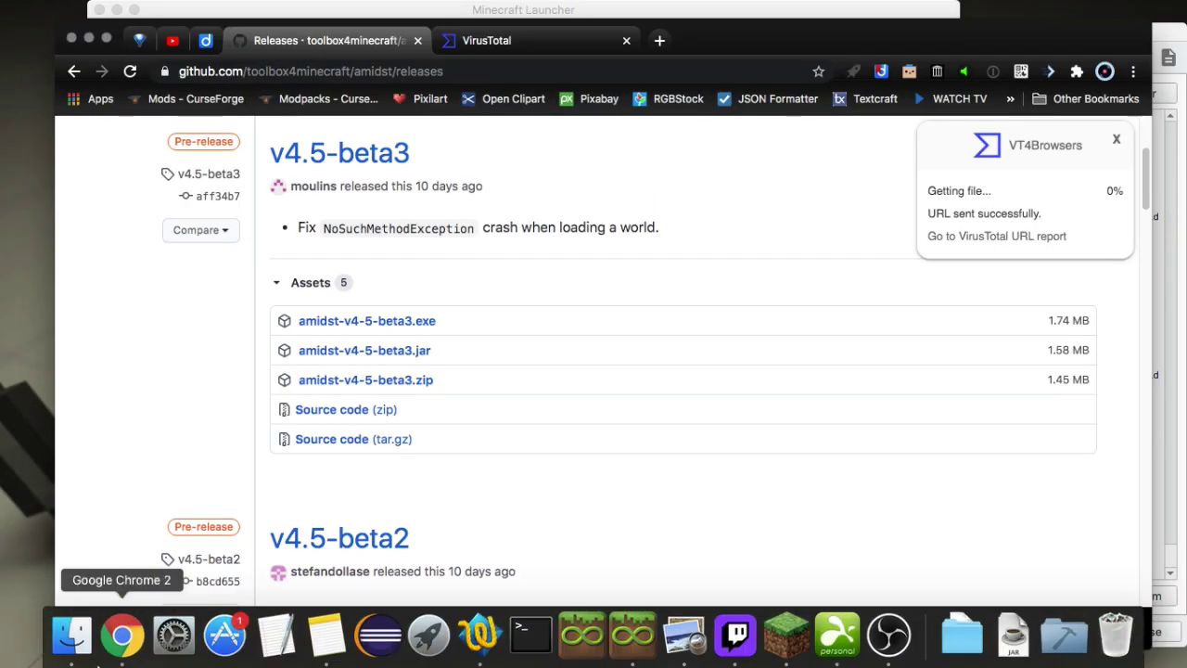
click(80, 652)
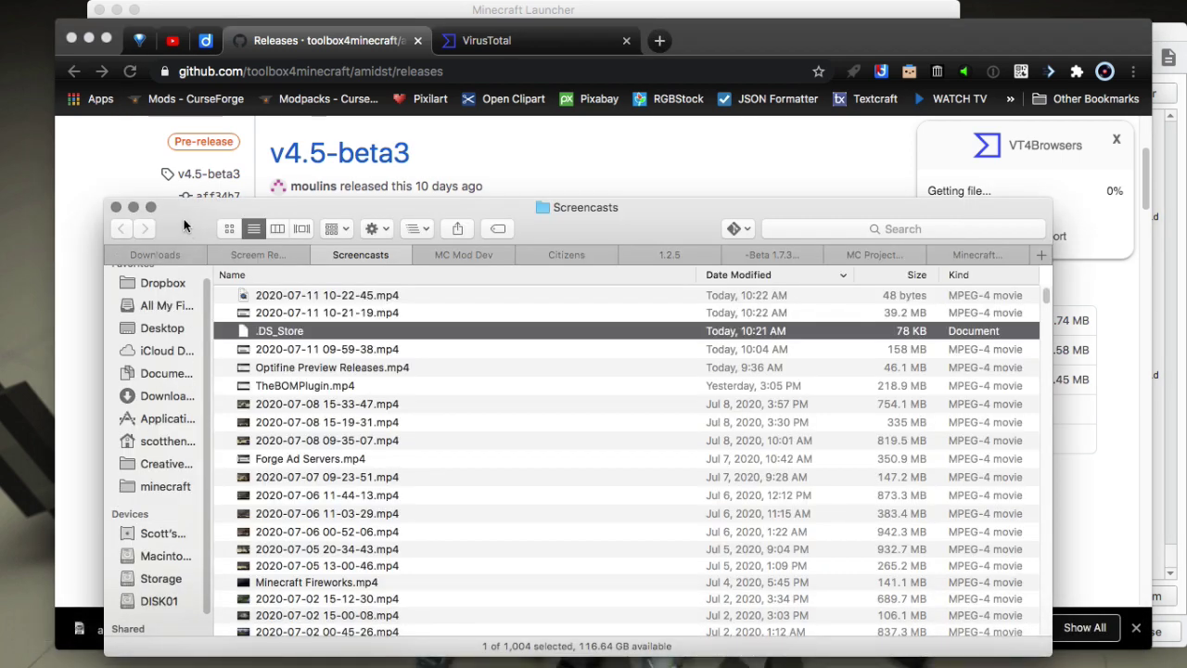
click(130, 256)
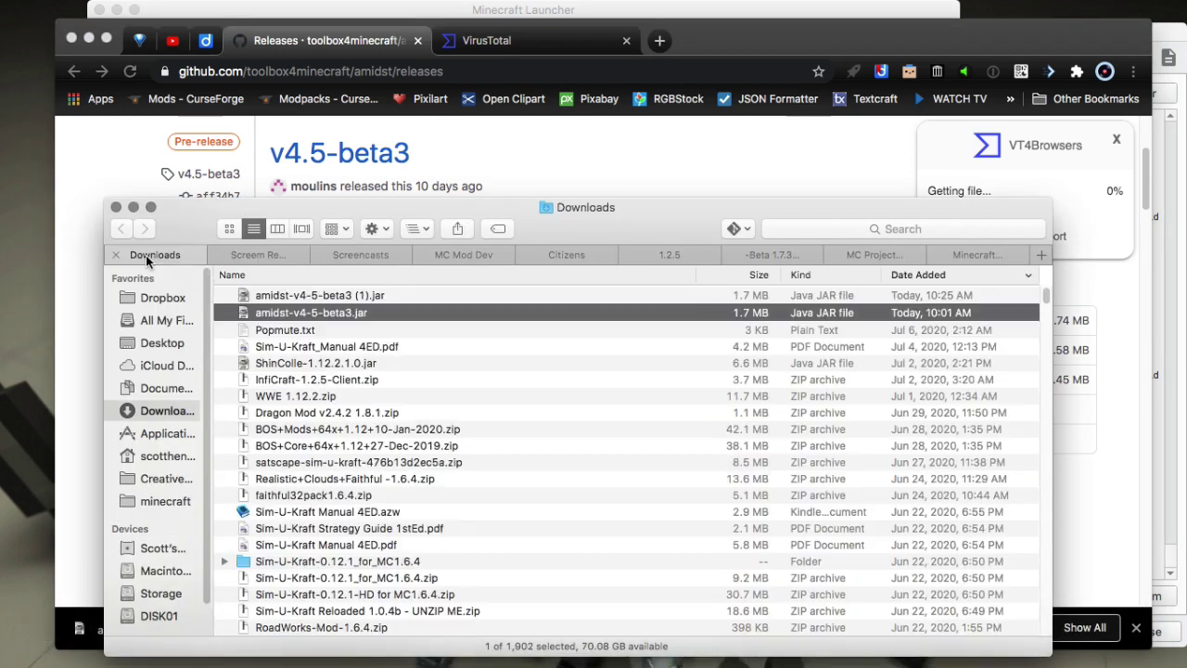
click(295, 297)
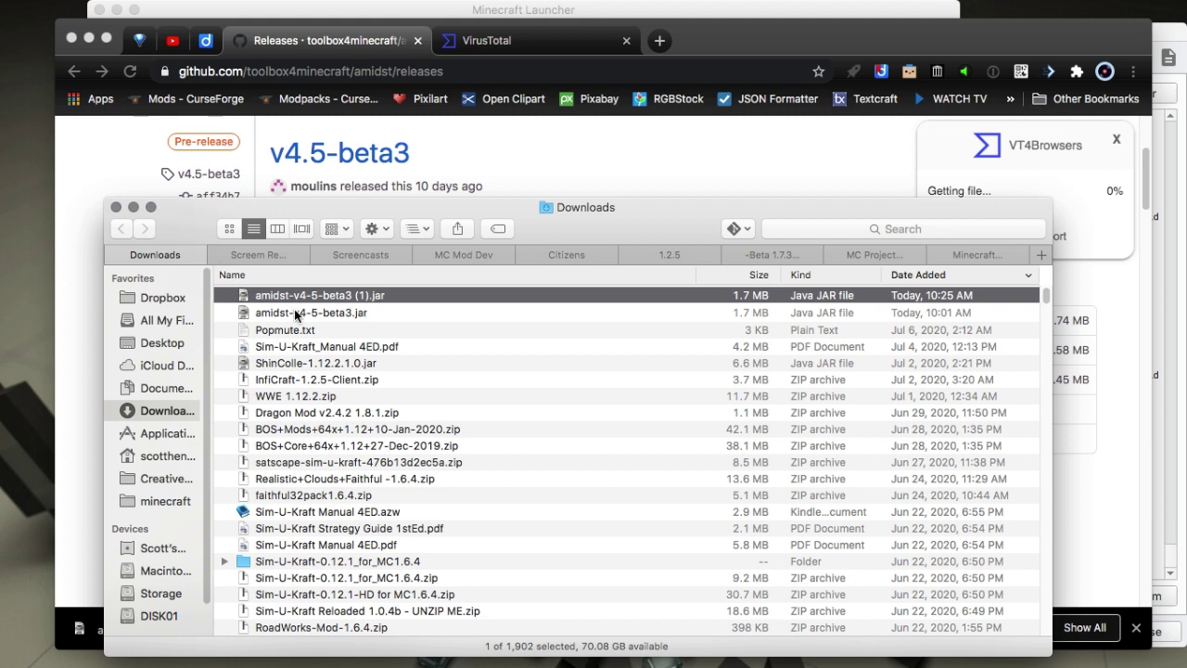
click(295, 316)
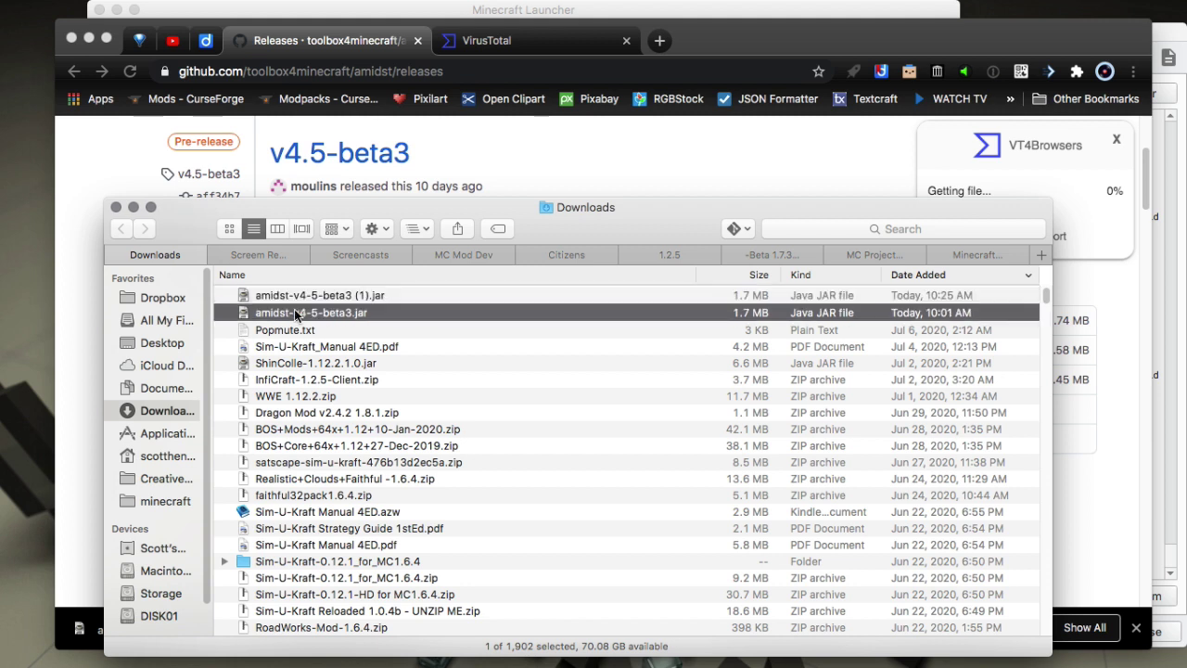
right_click(294, 309)
click(308, 318)
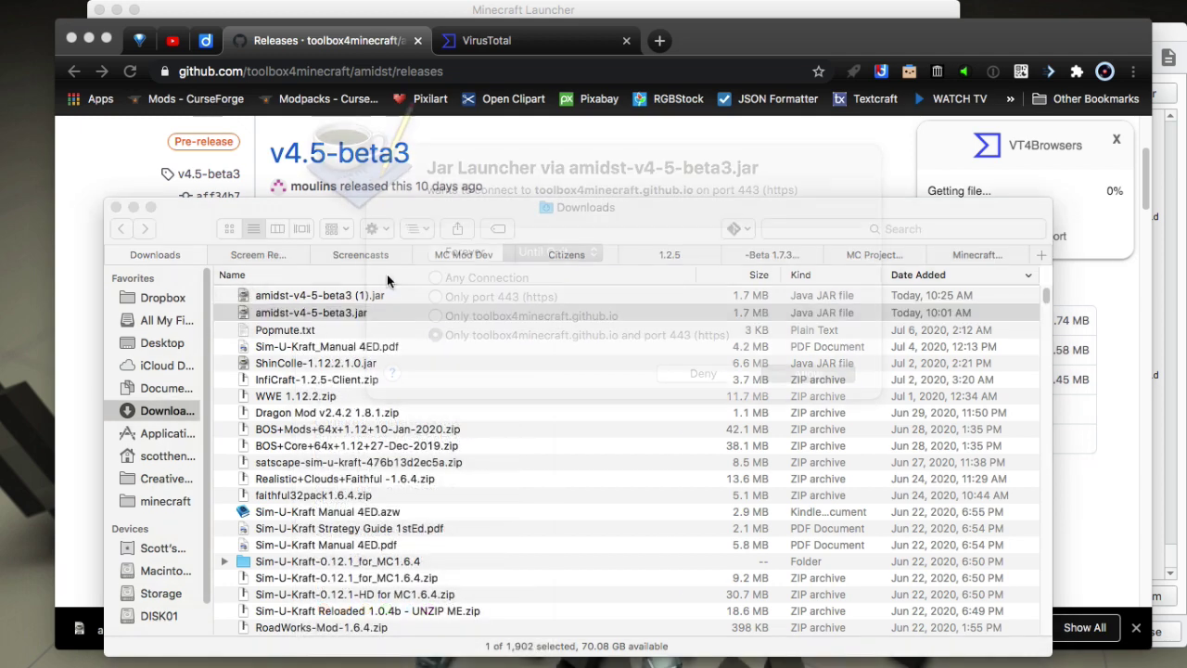
click(788, 375)
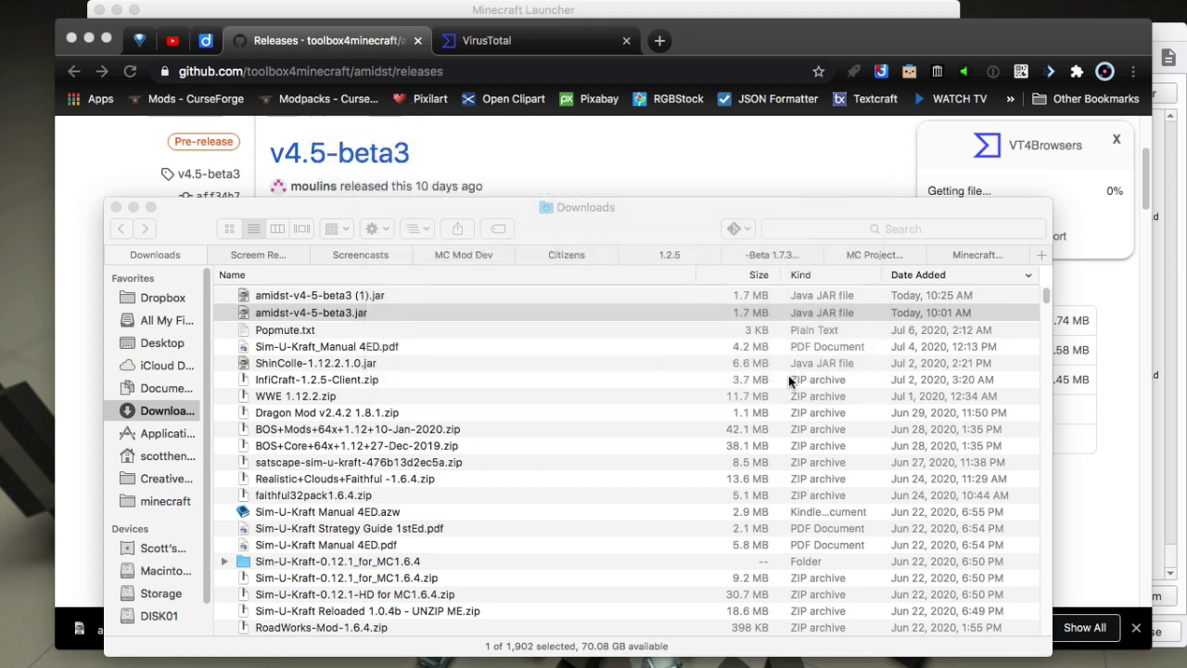
click(779, 372)
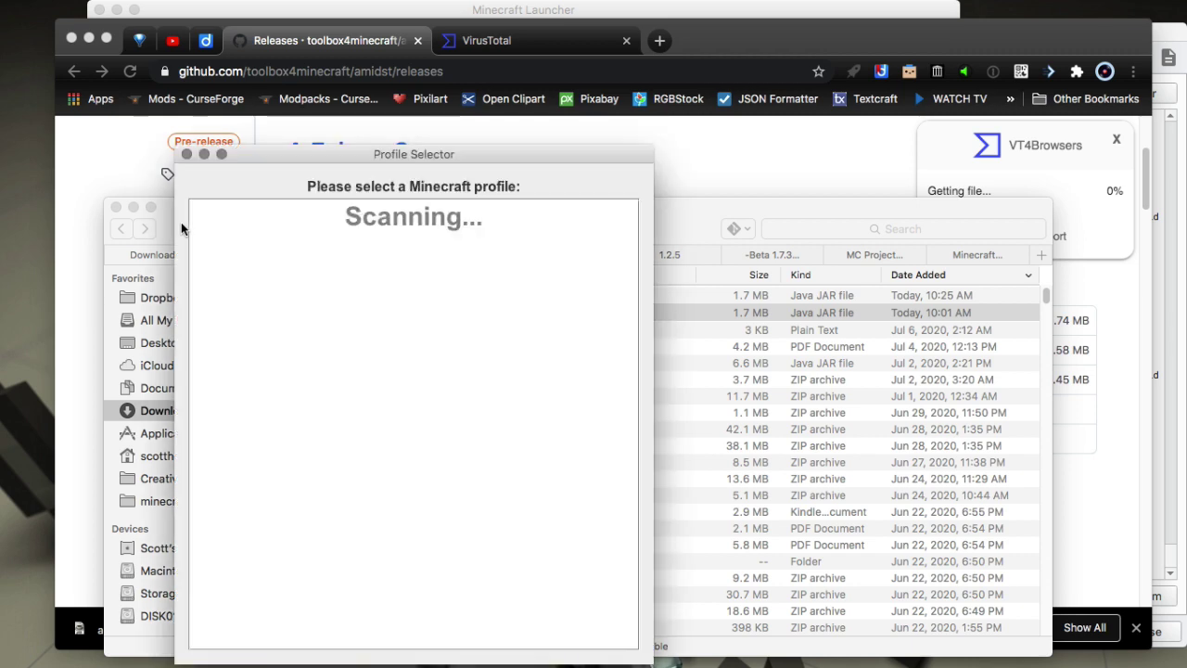
Move the Profile Selector aside and cancel opening the duplicate amidst-v4-5-beta3 (1).jar.
drag(292, 150, 280, 127)
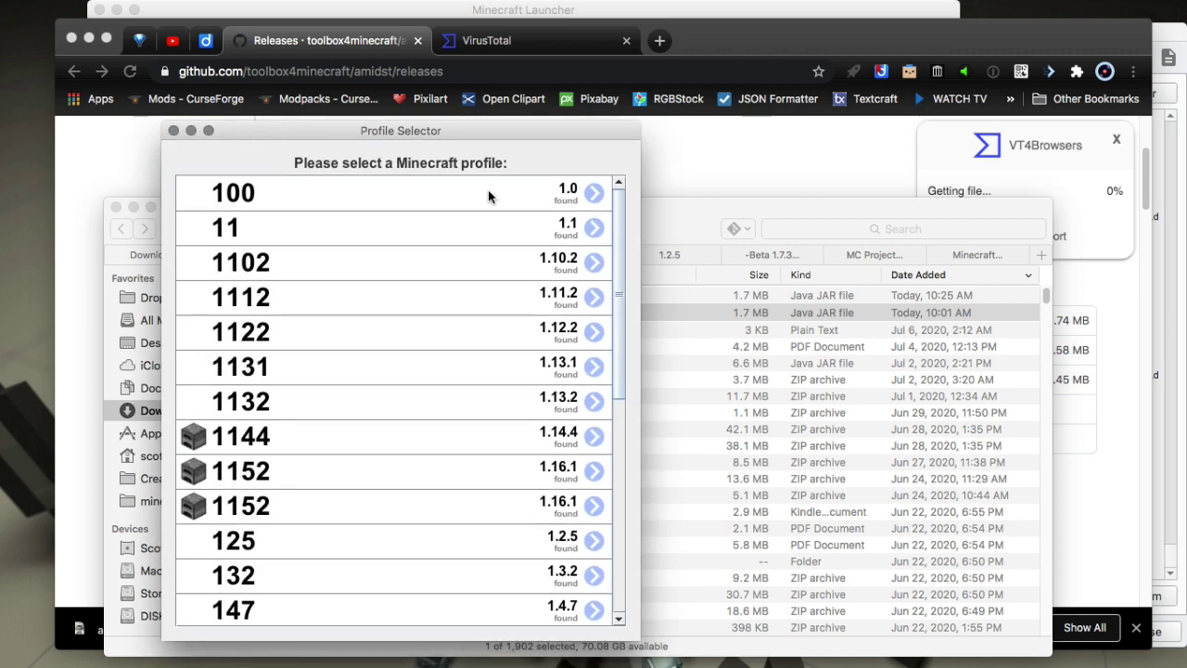
click(648, 206)
right_click(266, 295)
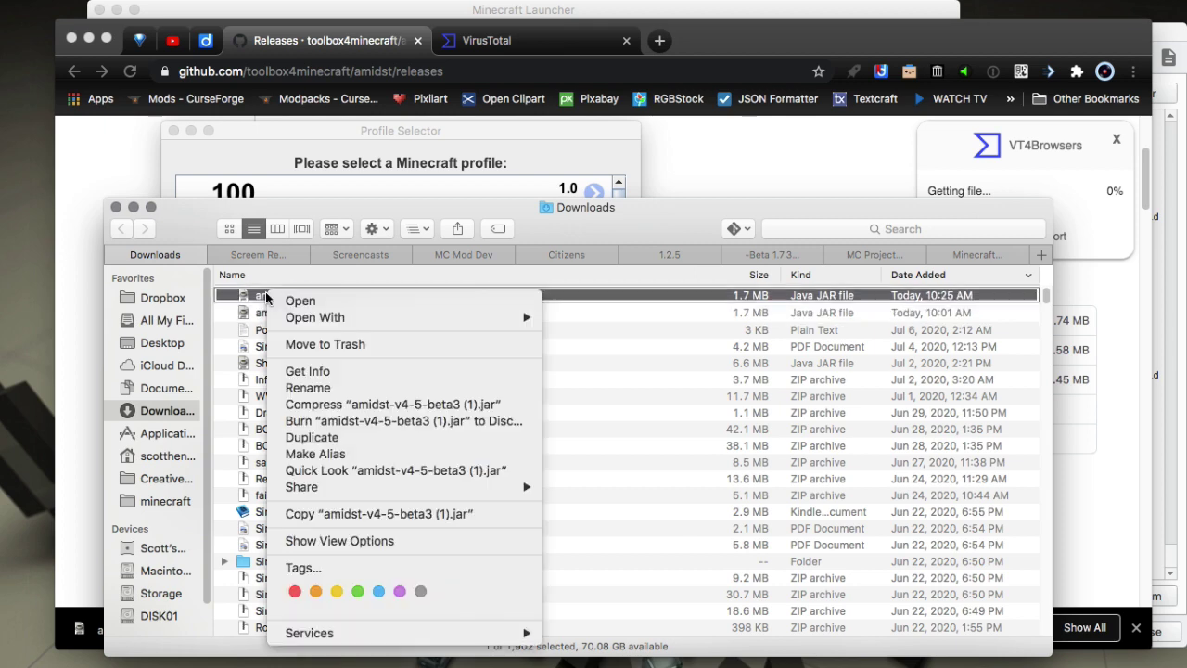
click(324, 295)
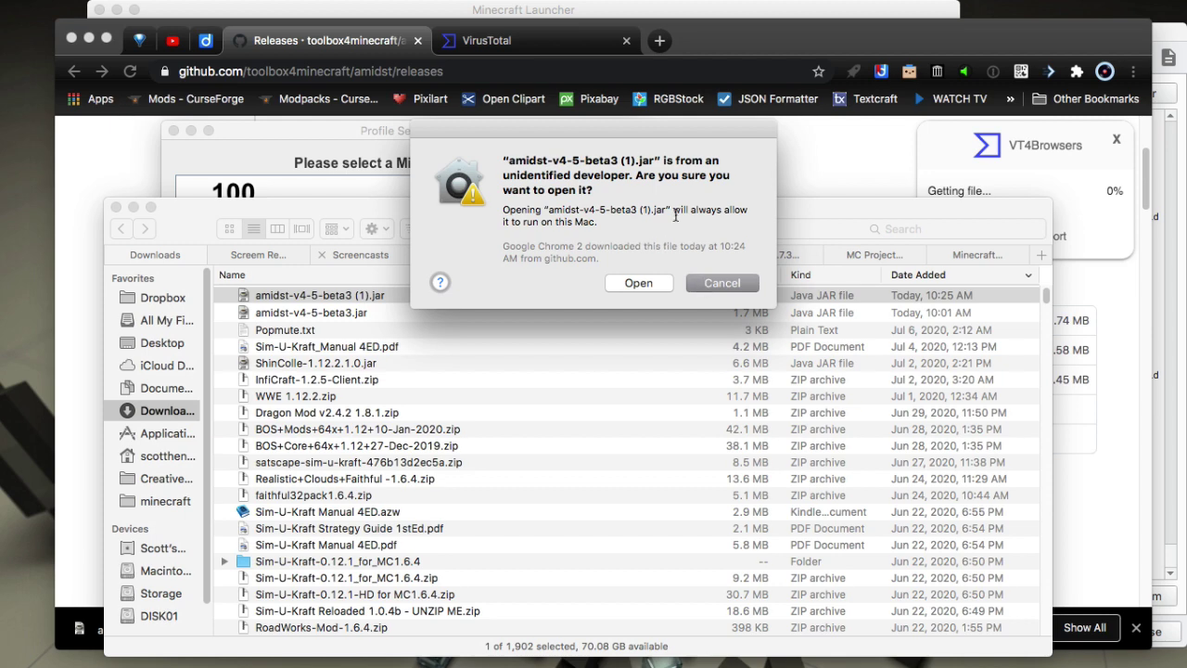
click(711, 289)
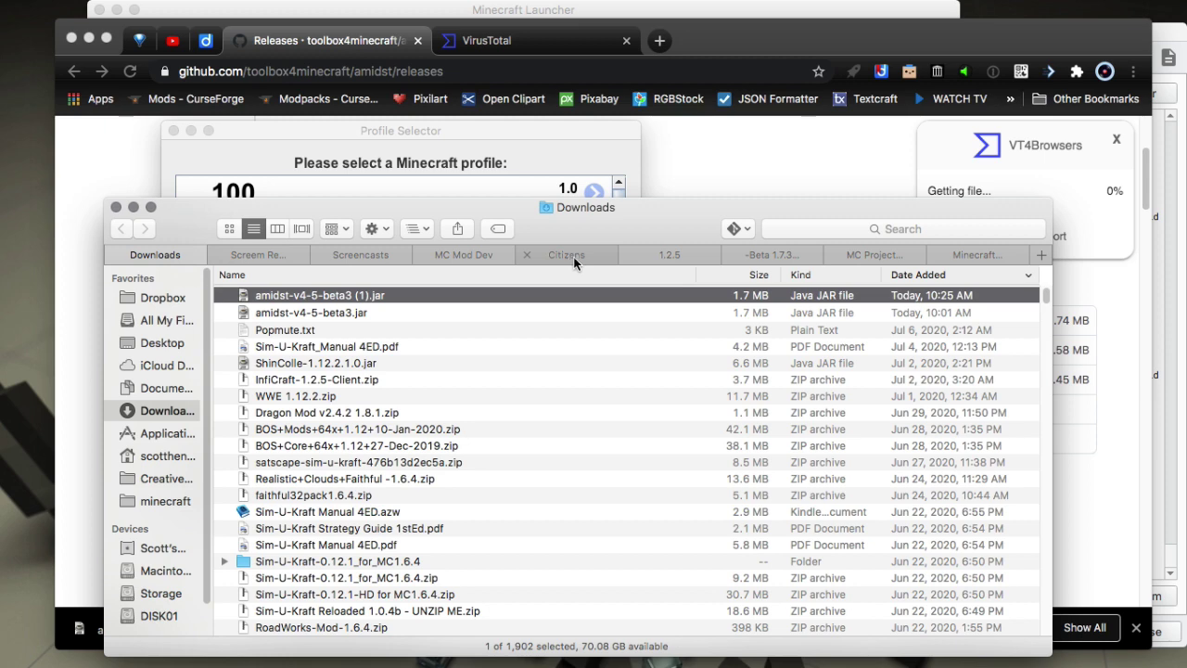
key(super+Tab)
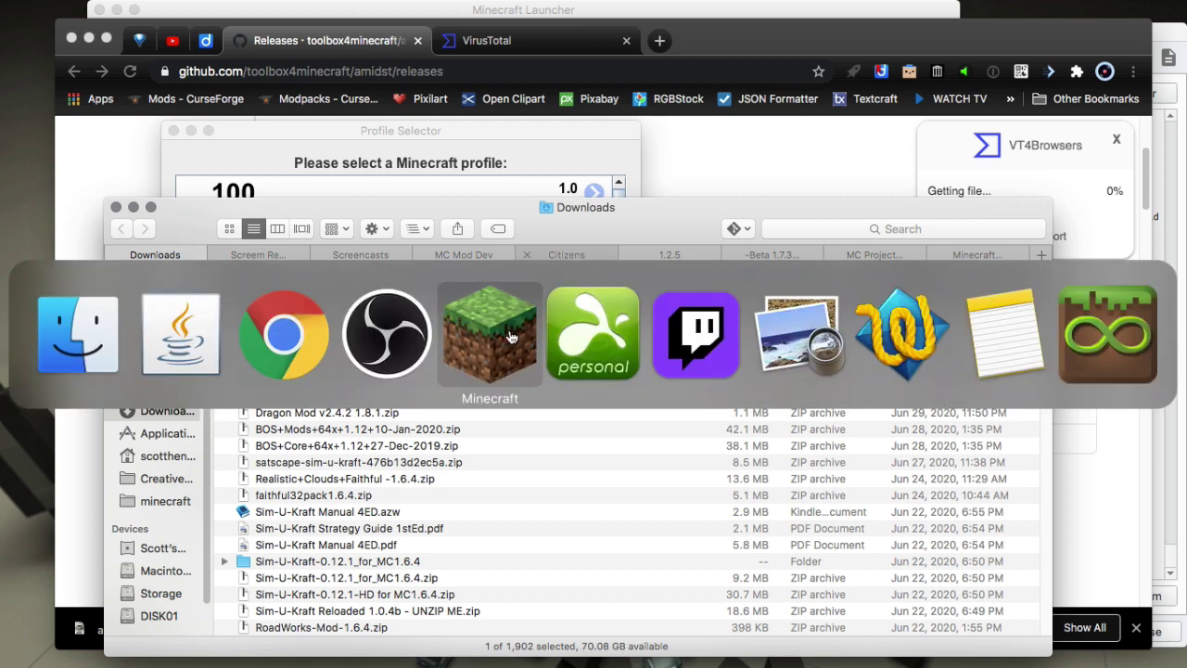
On the remote Windows desktop, run amidst-v4-5-beta3.exe past the SmartScreen warning.
click(564, 334)
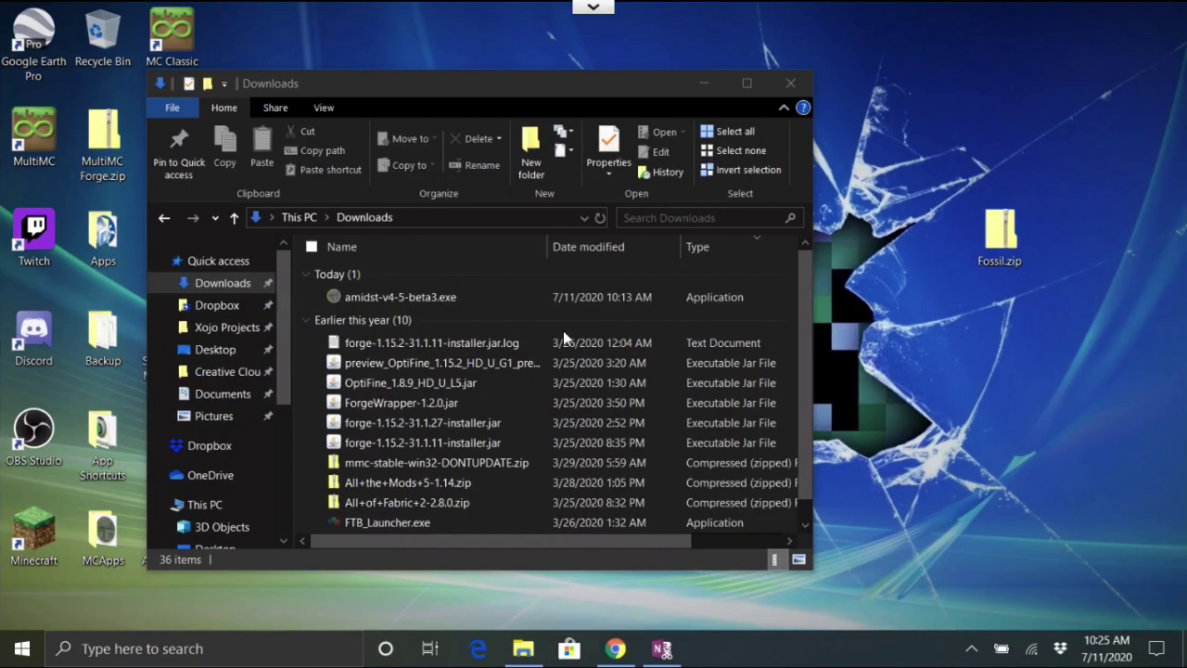
double_click(396, 299)
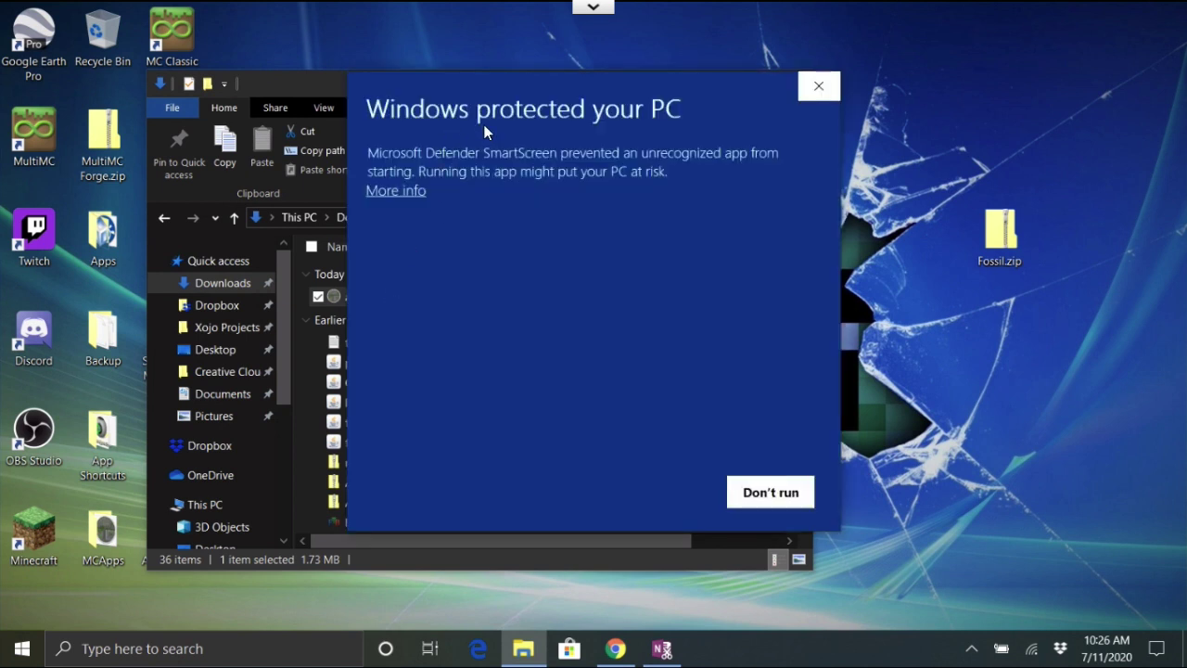
click(398, 191)
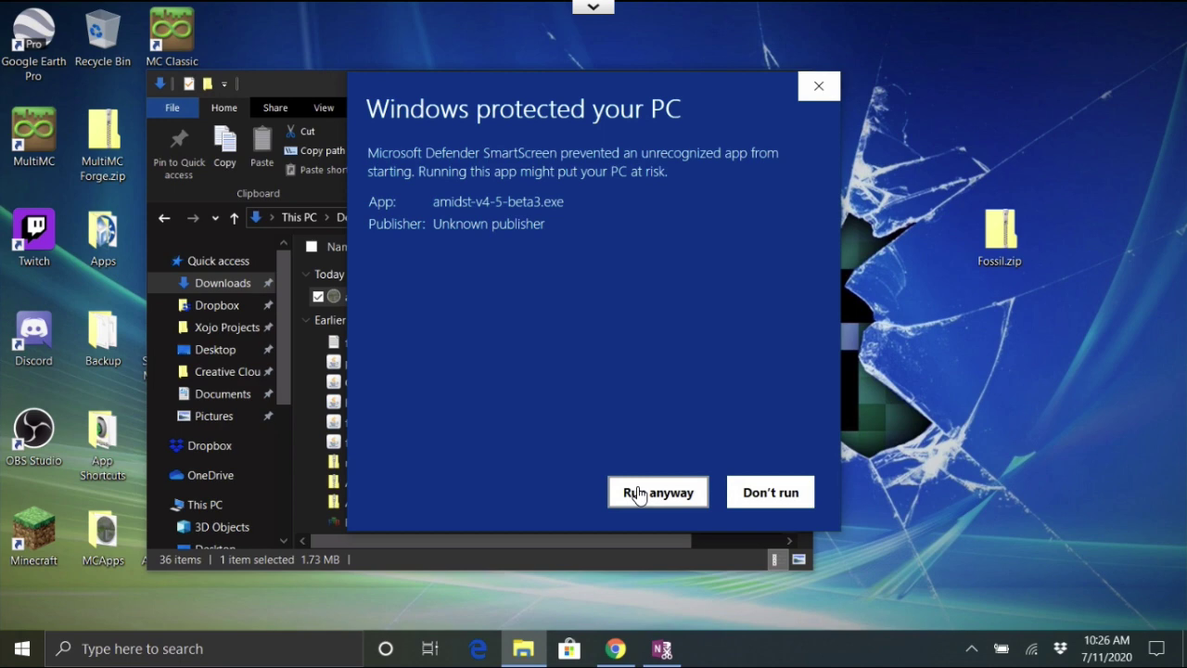
click(821, 86)
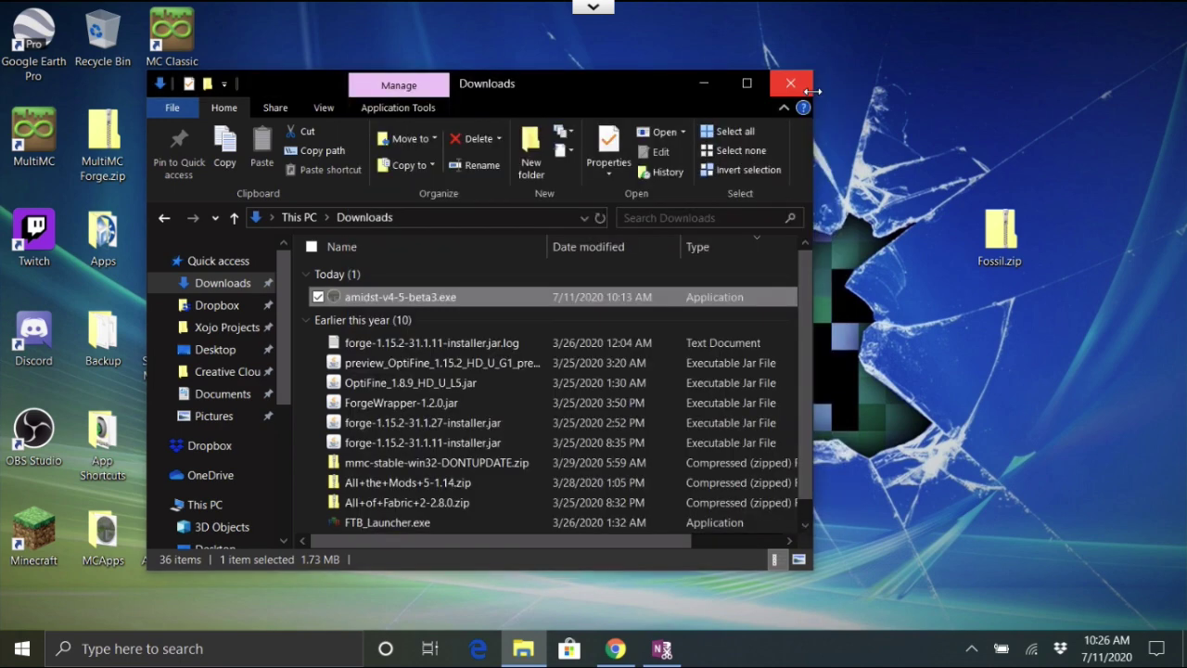
Bring the Amidst profile list forward, then switch to the Minecraft Launcher's Play tab.
key(super+Tab)
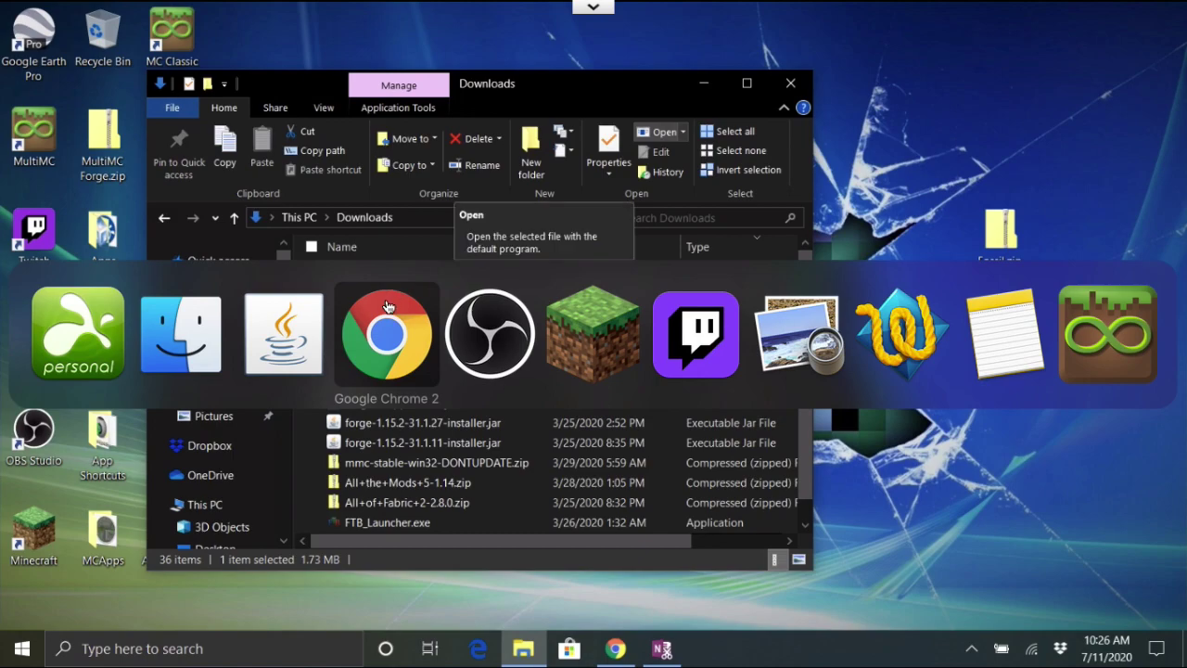
key(super+shift+Tab)
key(super+shift+Tab)
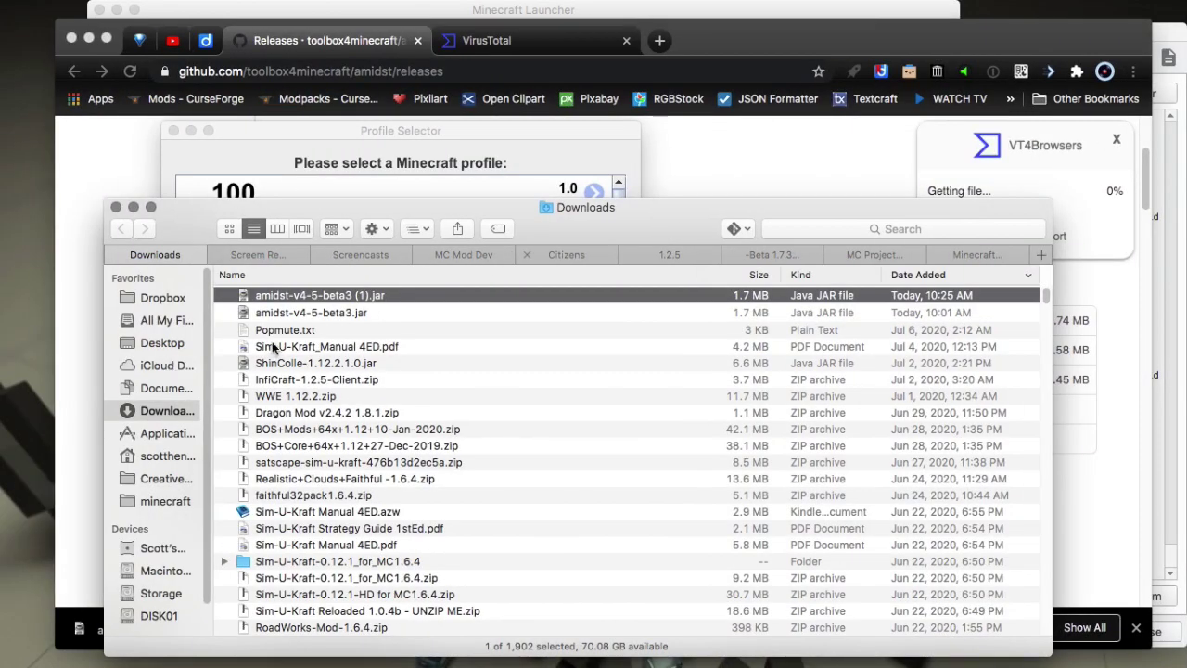
click(285, 157)
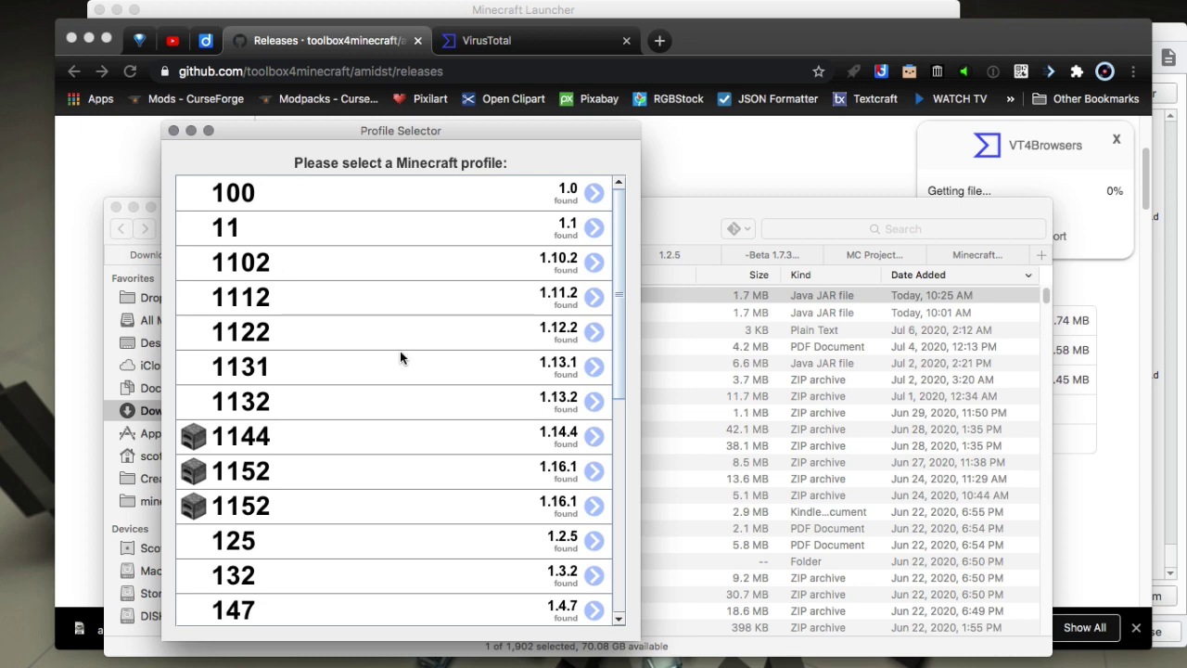
key(super+Tab)
click(569, 364)
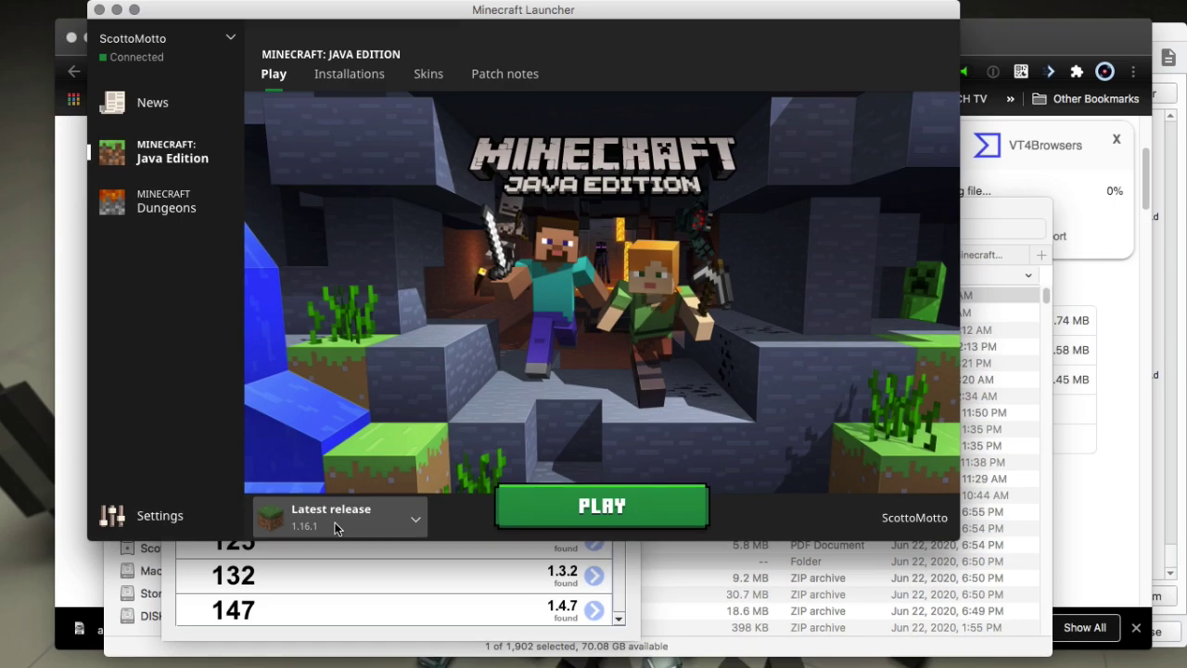
Browse the launcher's Installations list with Snapshots left unchecked, then return to Amidst.
click(349, 80)
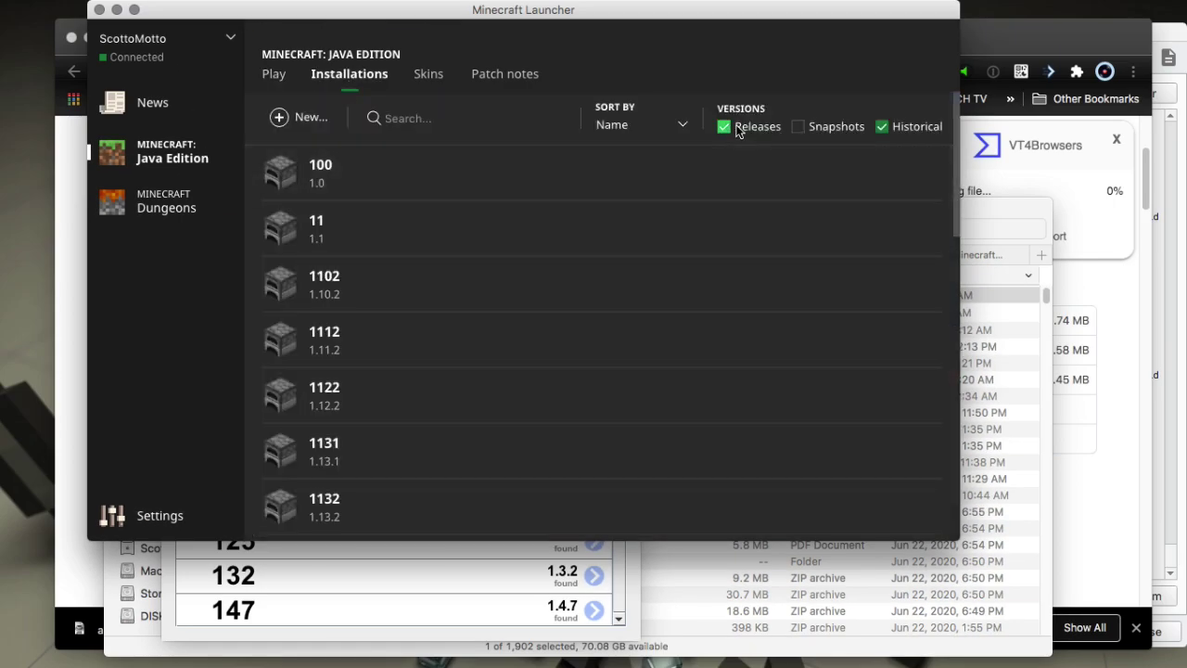
click(799, 127)
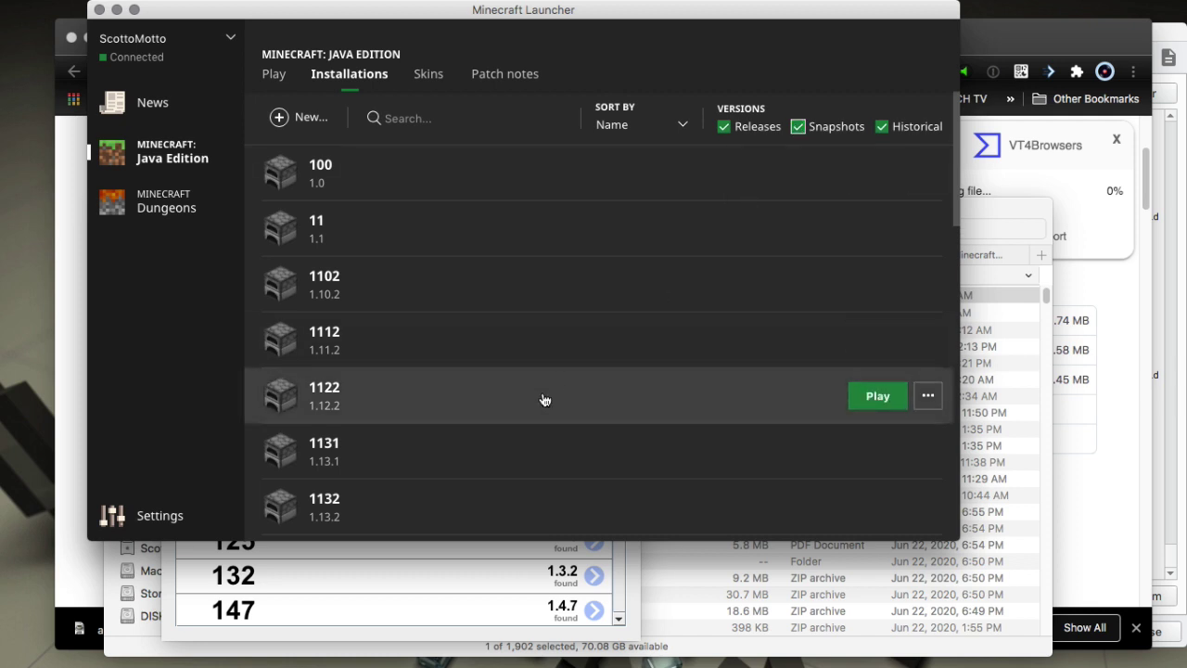
scroll(544, 400, down, 10)
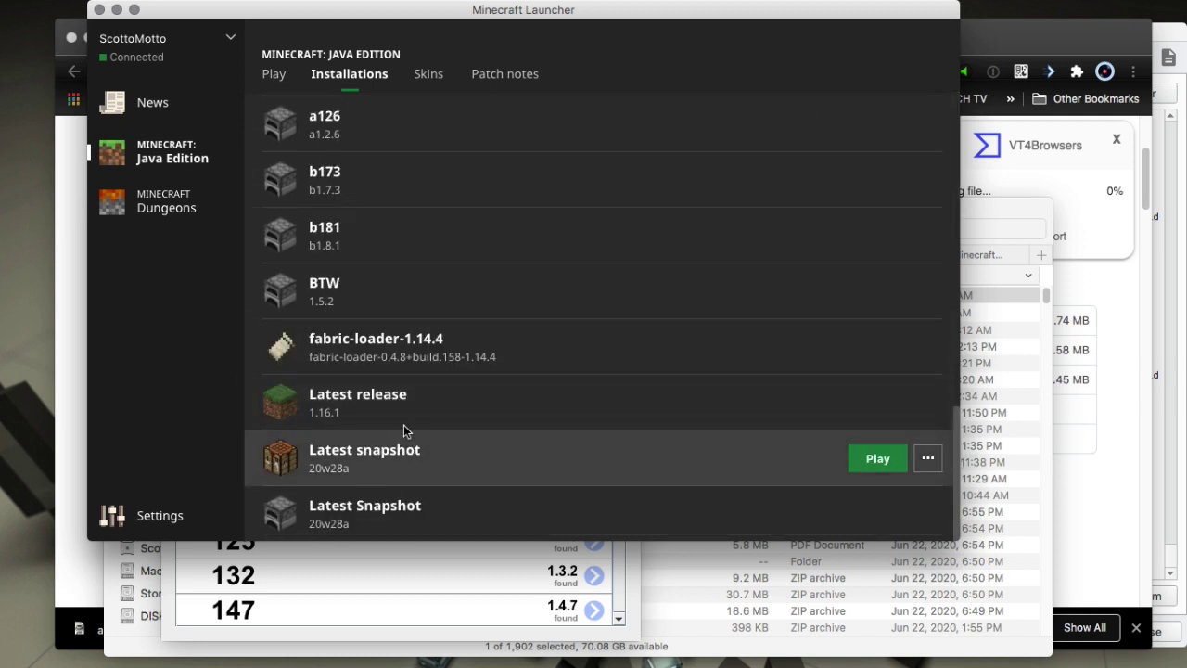
scroll(547, 414, up, 10)
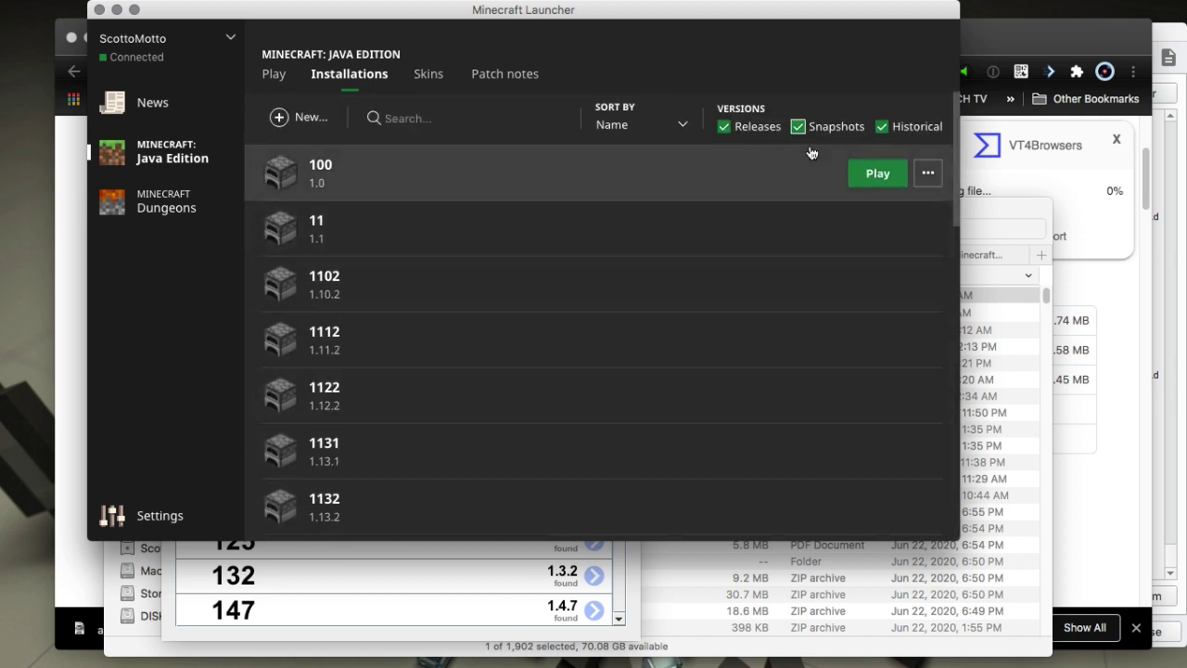
click(798, 127)
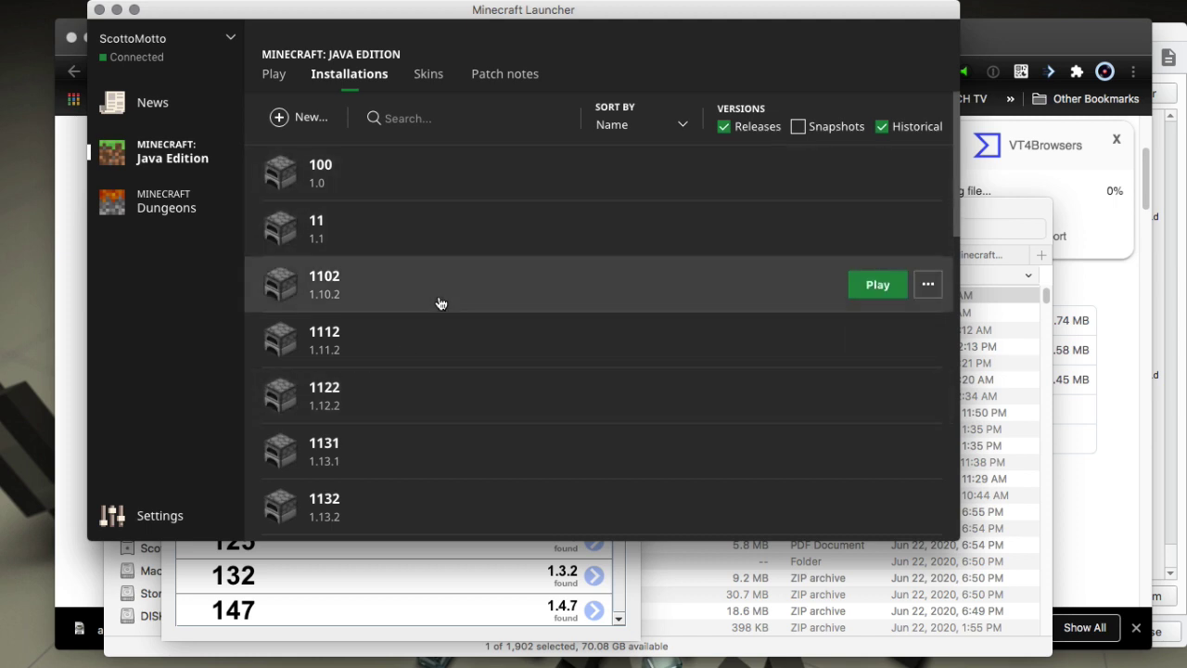
scroll(440, 396, down, 10)
scroll(440, 396, up, 10)
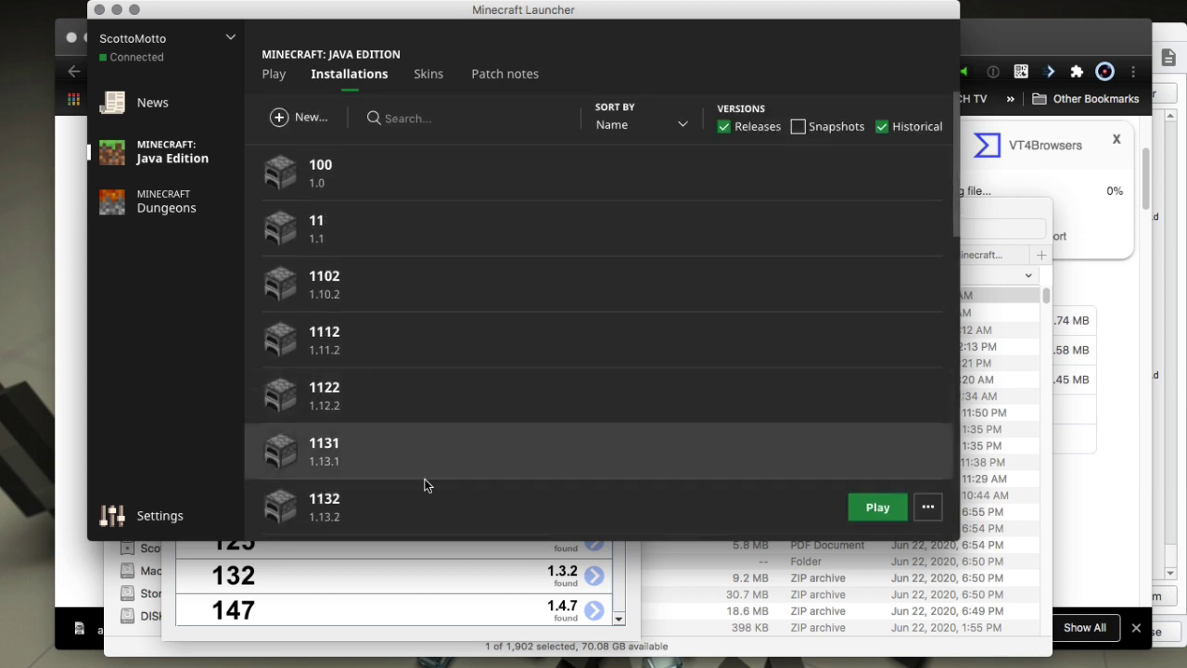
click(359, 634)
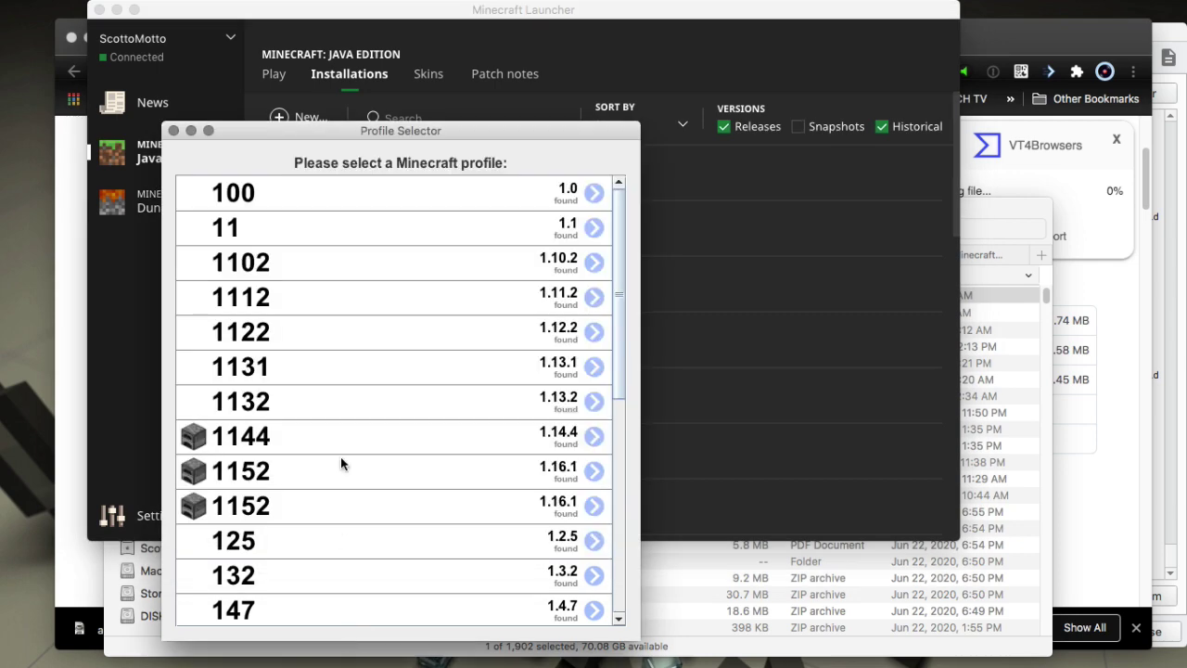
Select and load the Latest version profile (Minecraft 1.16.1) in the Profile Selector.
scroll(336, 423, down, 5)
scroll(336, 423, down, 2)
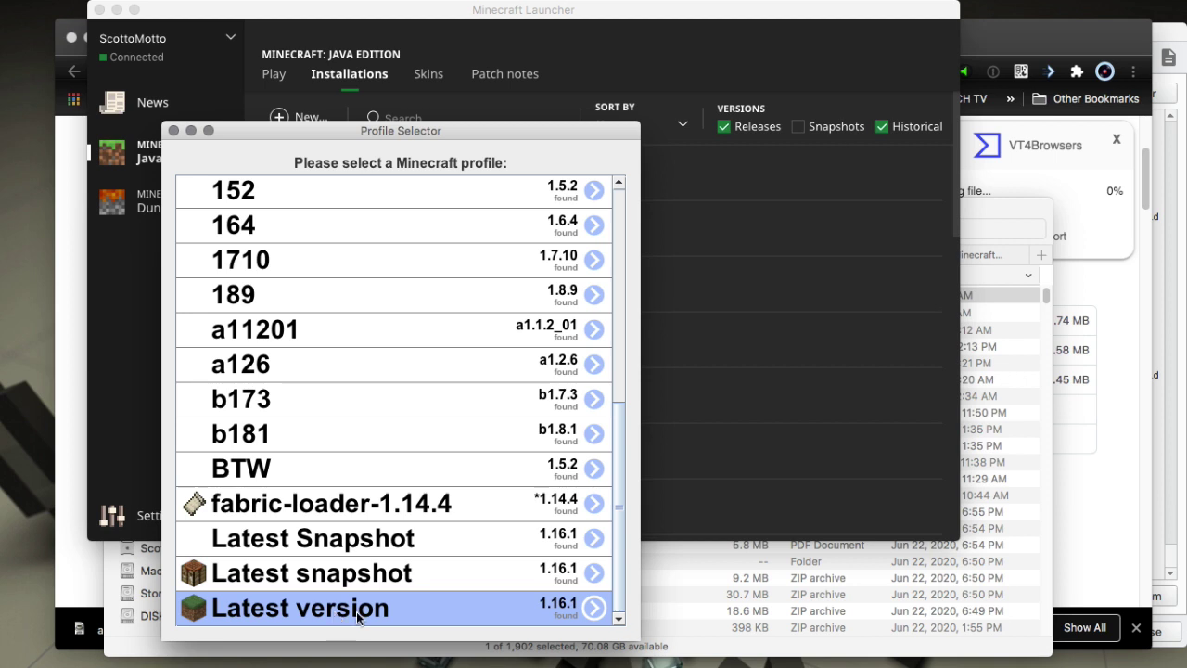
click(434, 563)
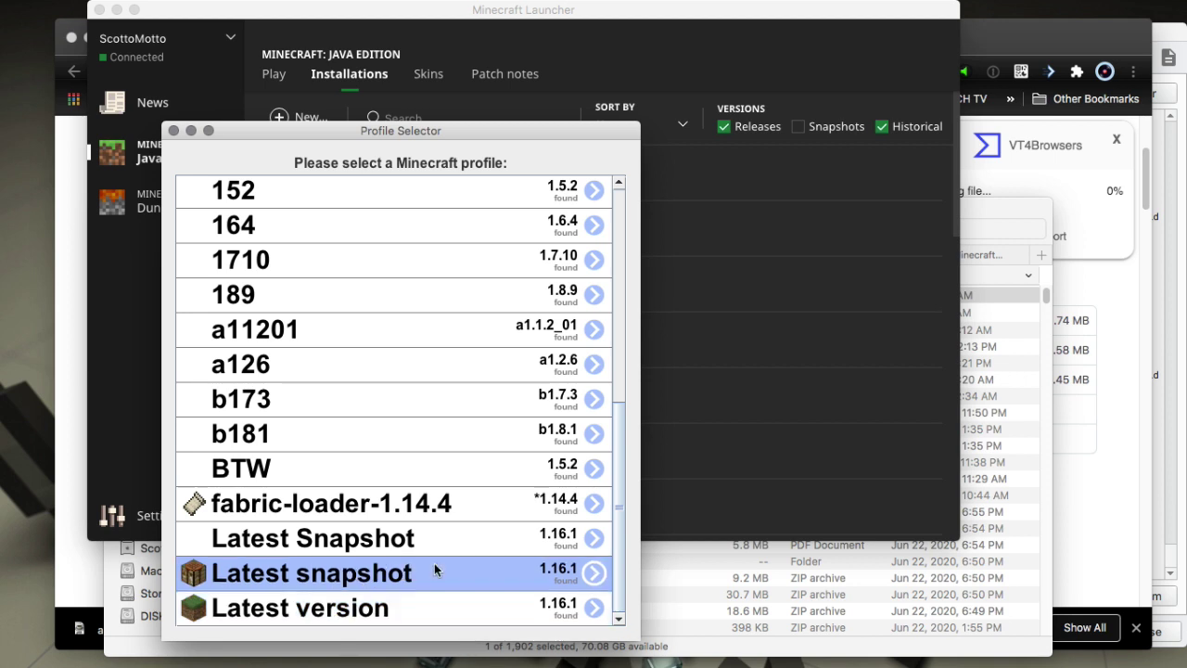
click(492, 608)
click(595, 611)
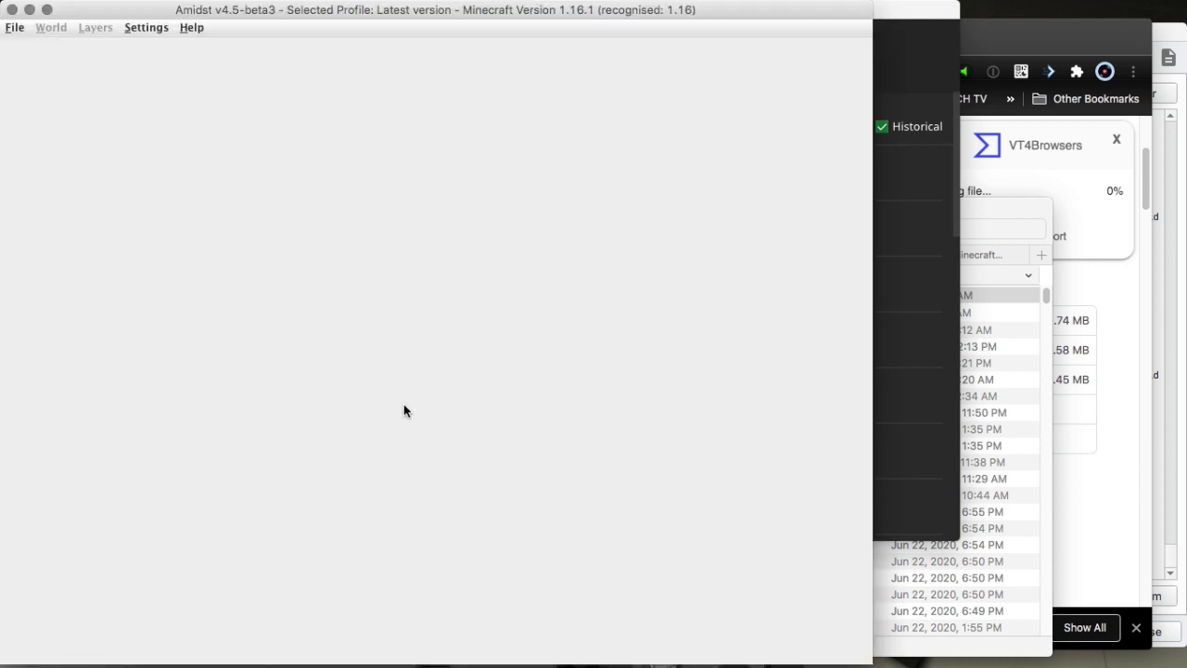
click(12, 31)
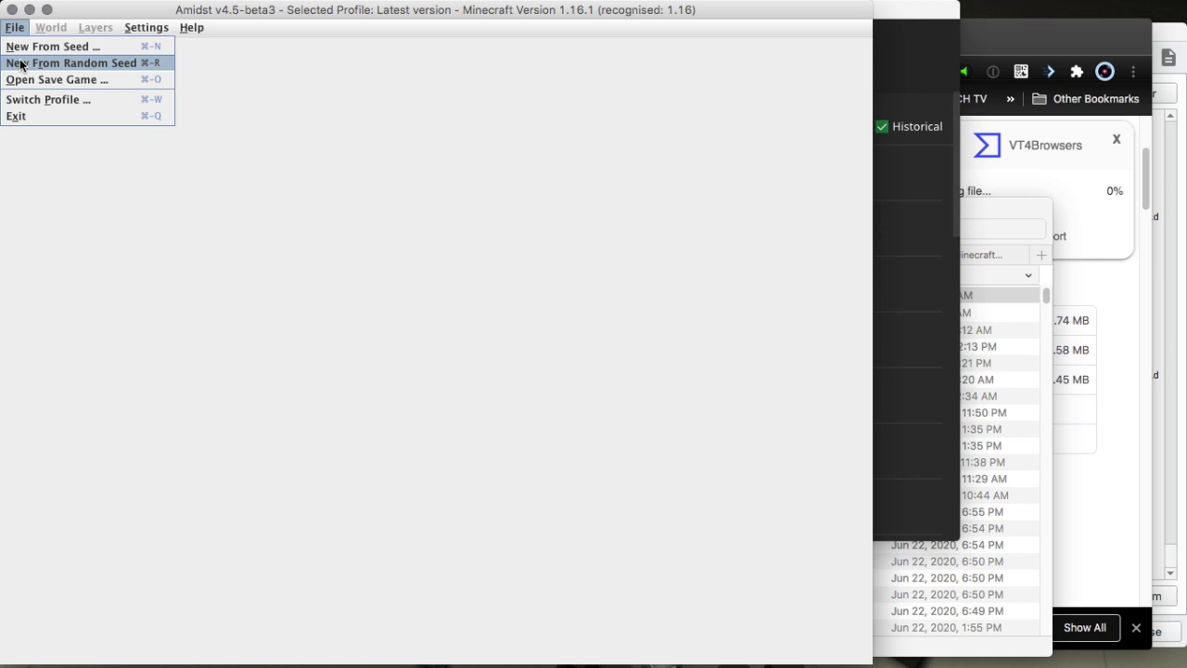
Generate two random-seed biome maps, cancelling the custom-seed prompt, then bring the Minecraft Launcher forward.
click(21, 64)
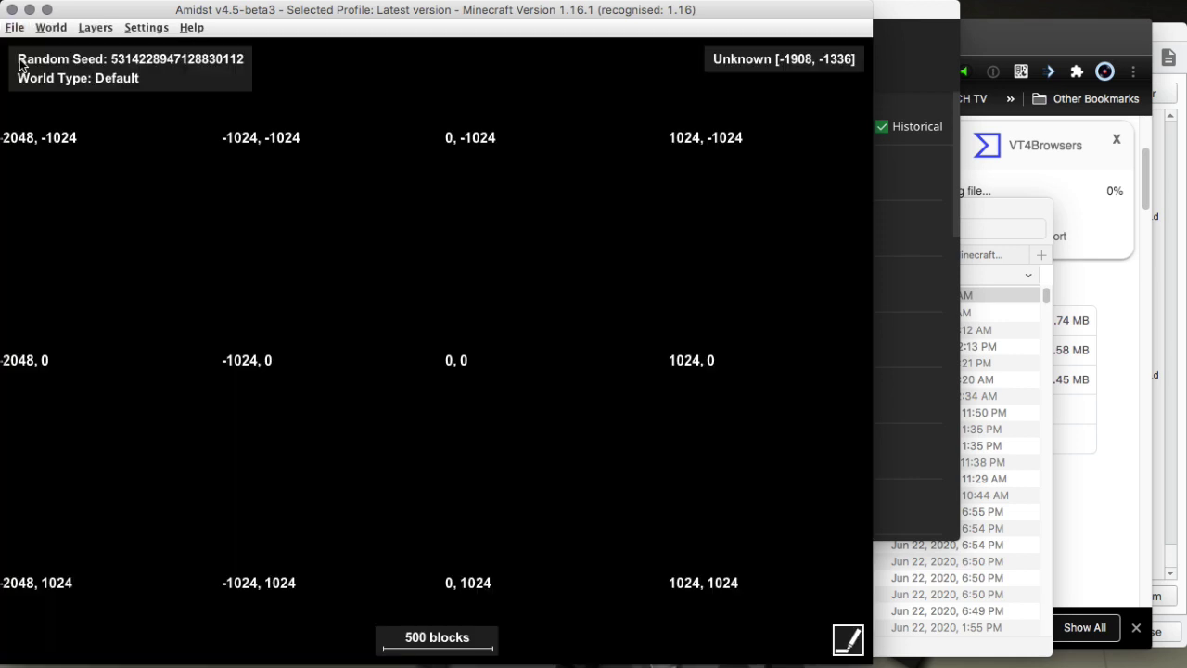
click(16, 28)
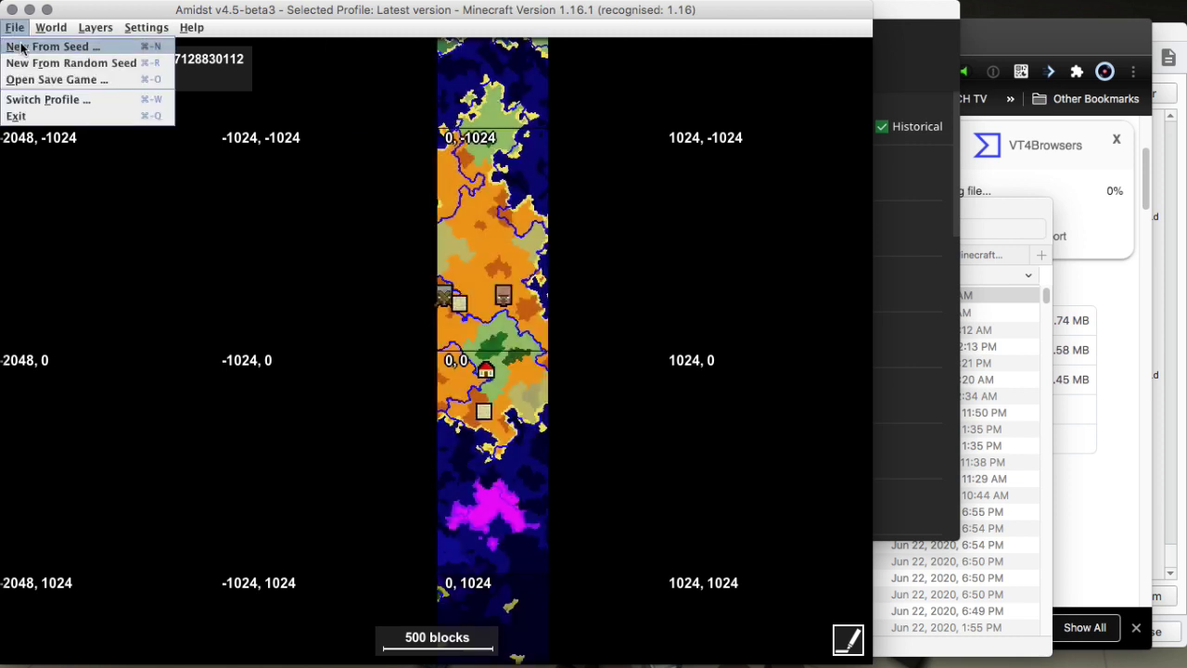
click(20, 47)
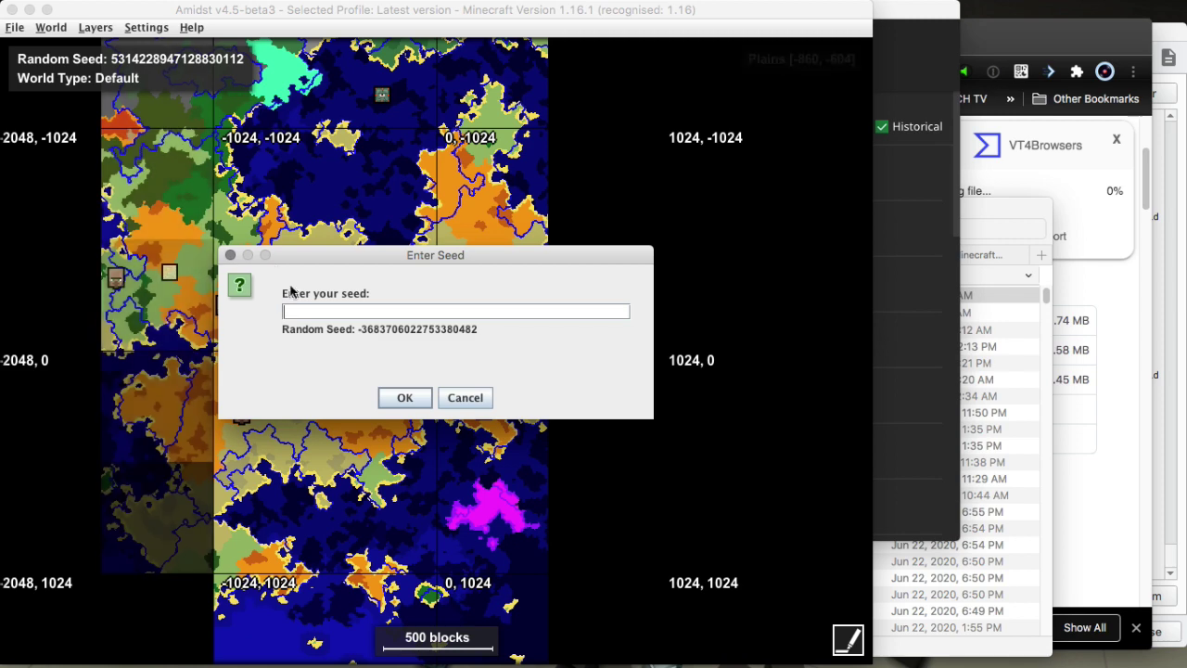
click(461, 397)
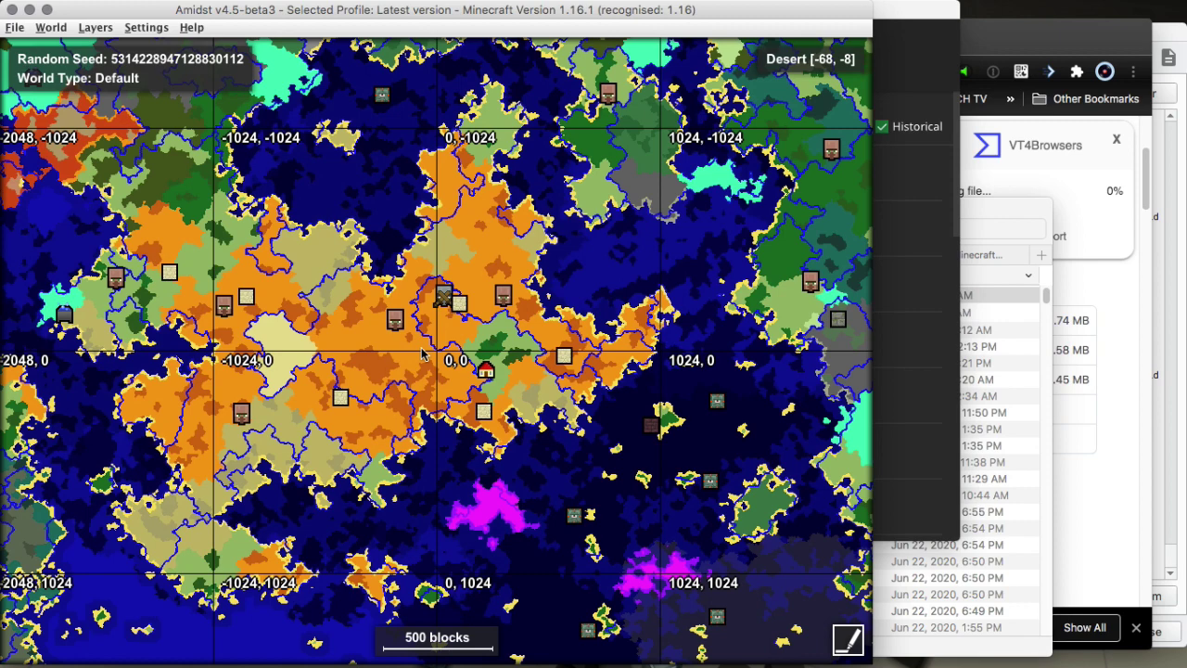
key(super+r)
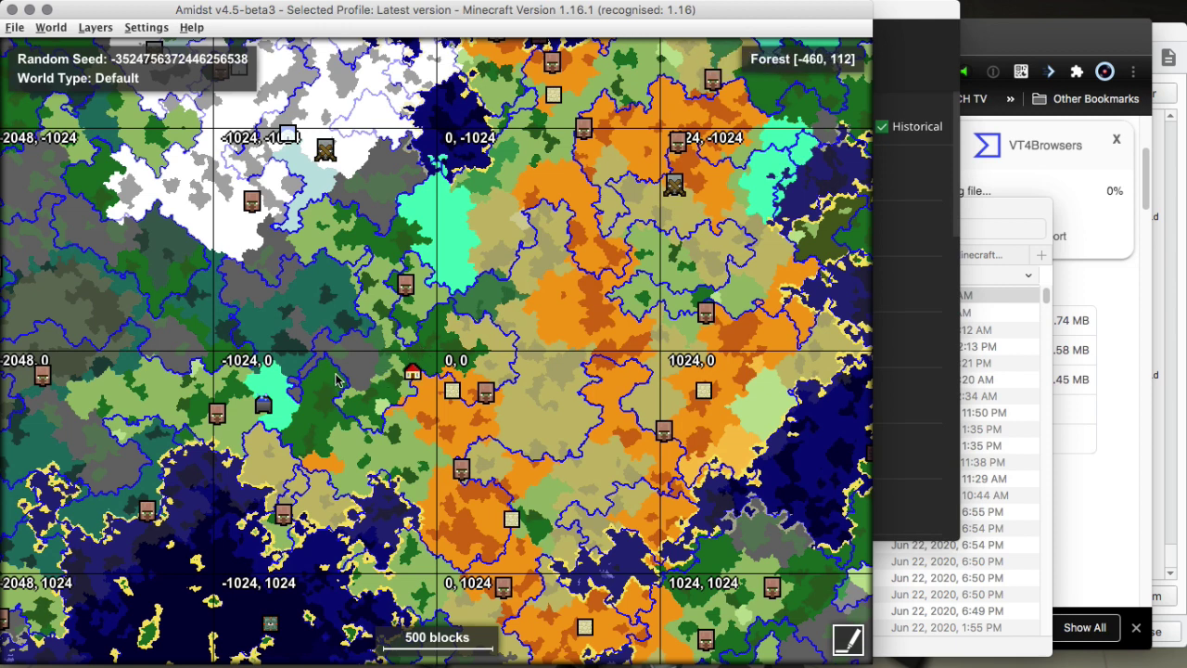
click(920, 58)
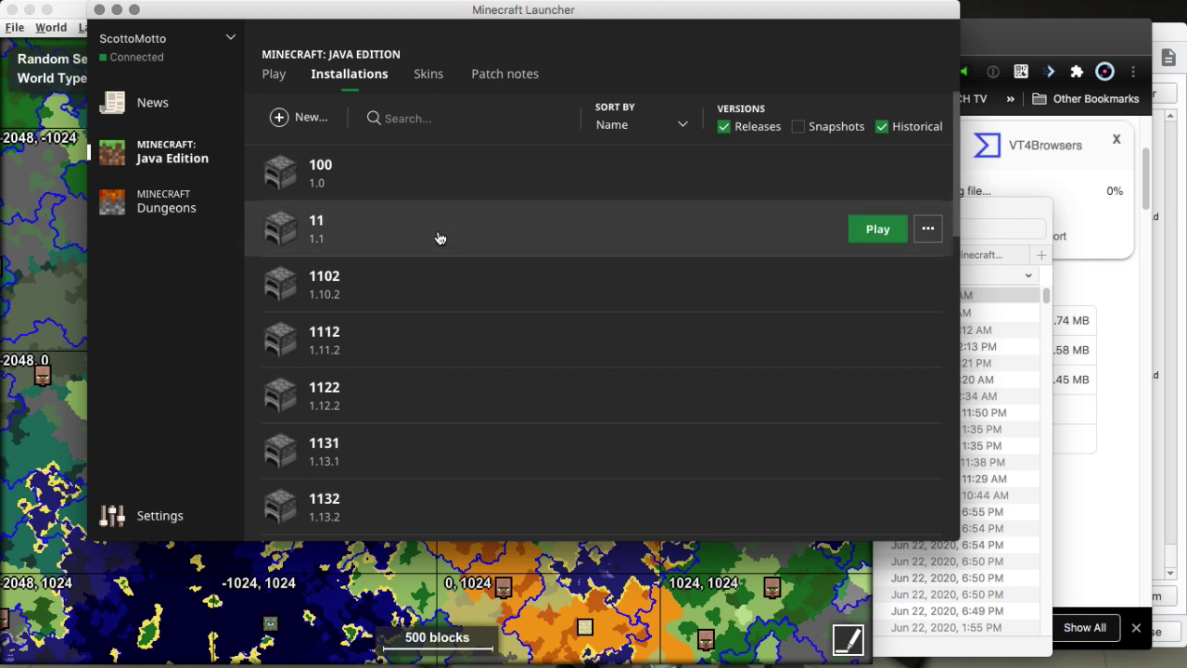
Scroll the launcher's installations list down to Latest release, then return to the Chrome window.
scroll(412, 269, down, 5)
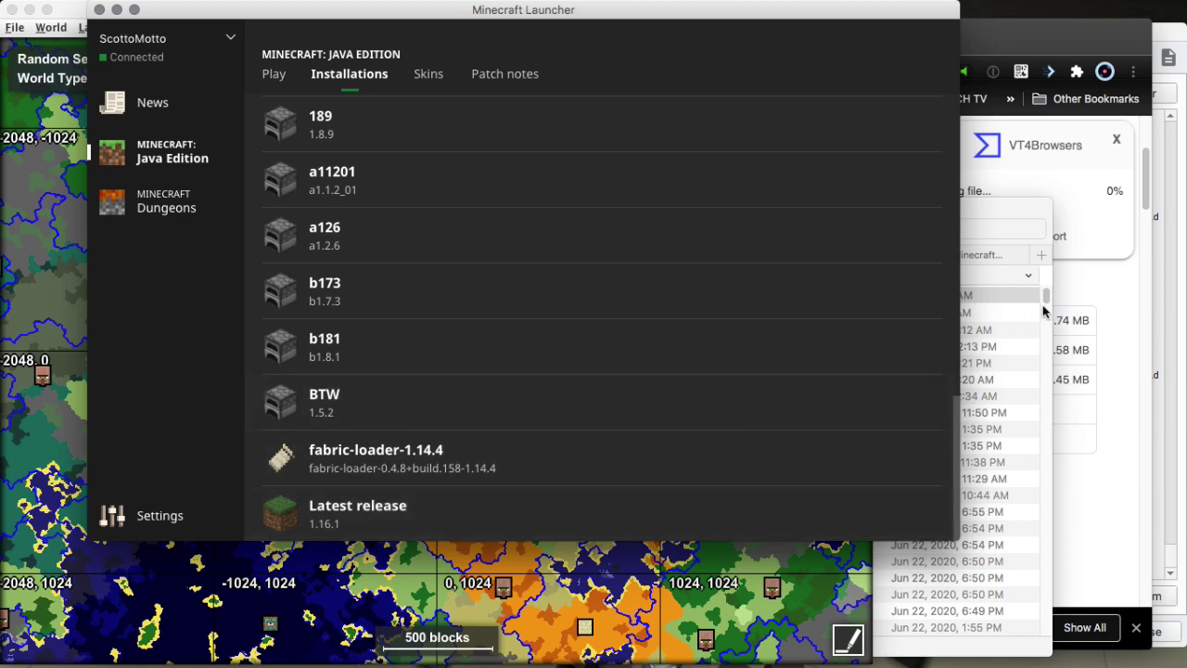
click(1116, 290)
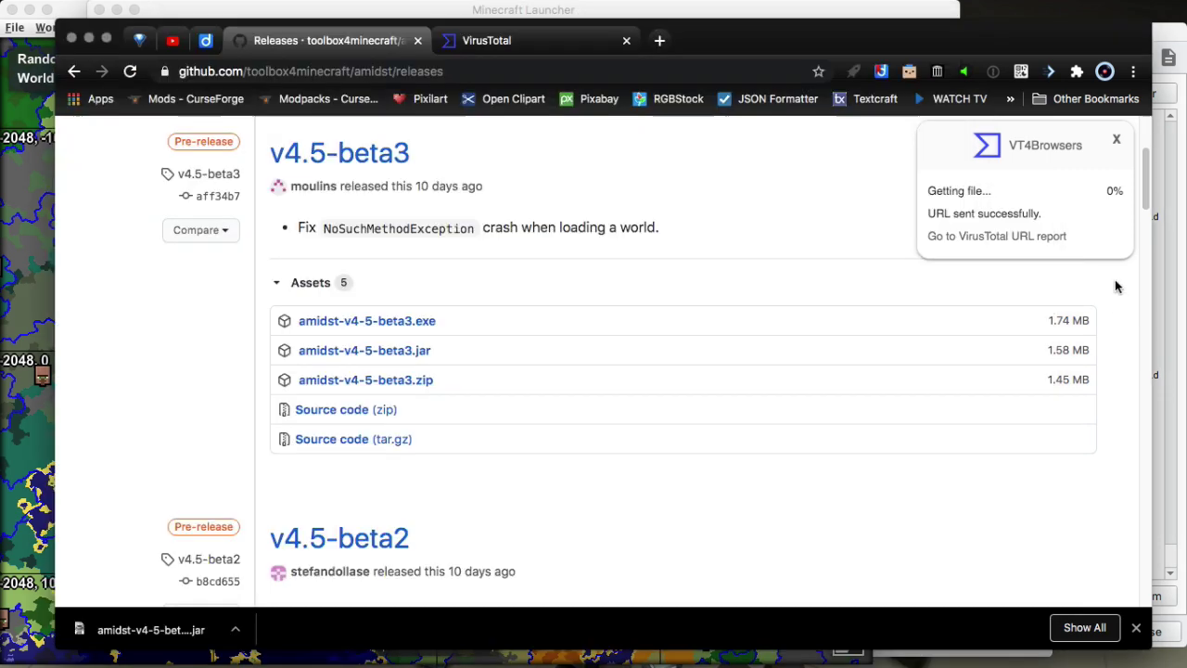
Close the VT4Browsers scan popup and scroll the amidst Releases page back to v4.5-beta3 at the top.
click(1117, 141)
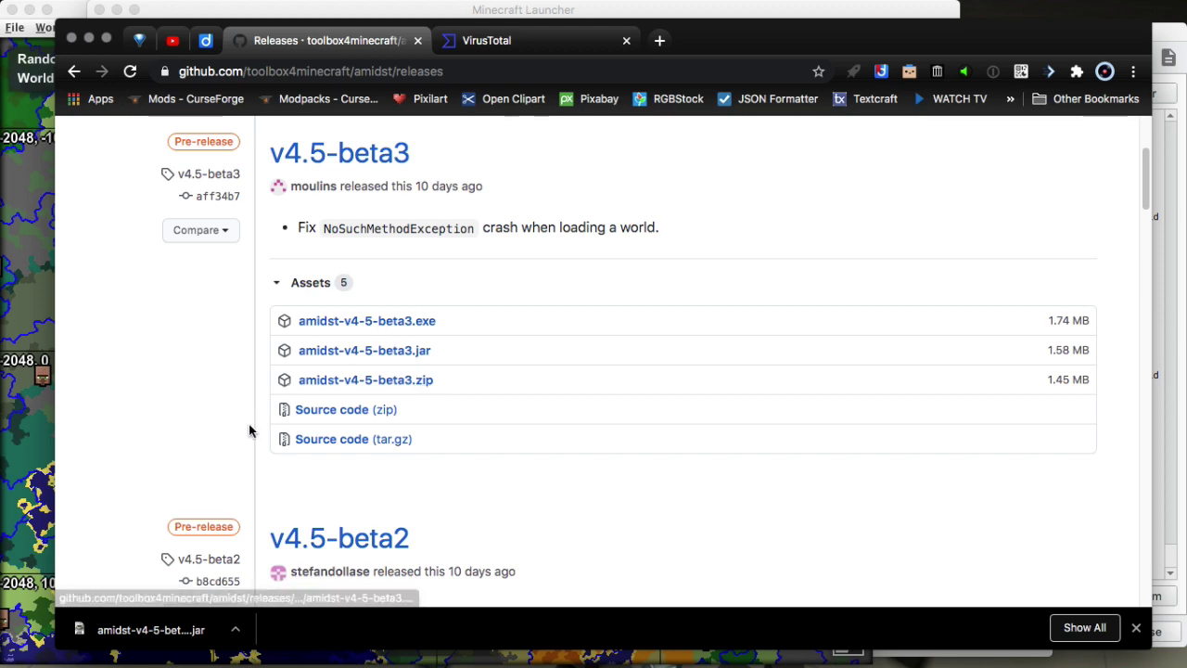
scroll(252, 426, down, 3)
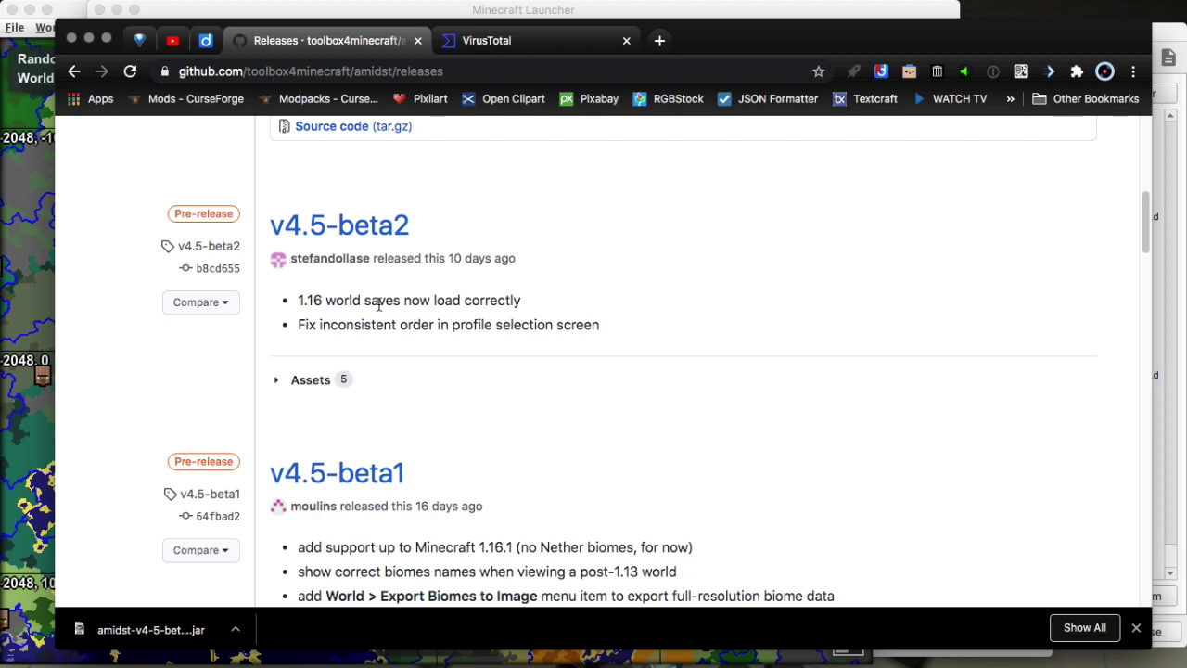
scroll(374, 308, up, 5)
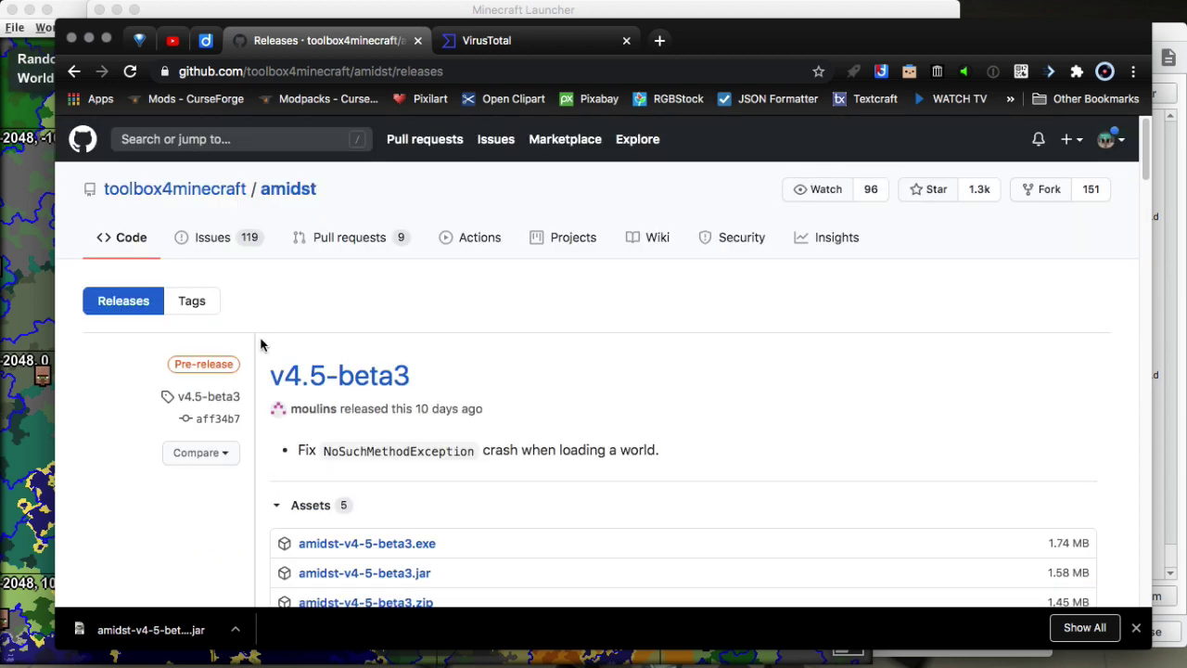
scroll(249, 417, down, 3)
scroll(248, 422, up, 5)
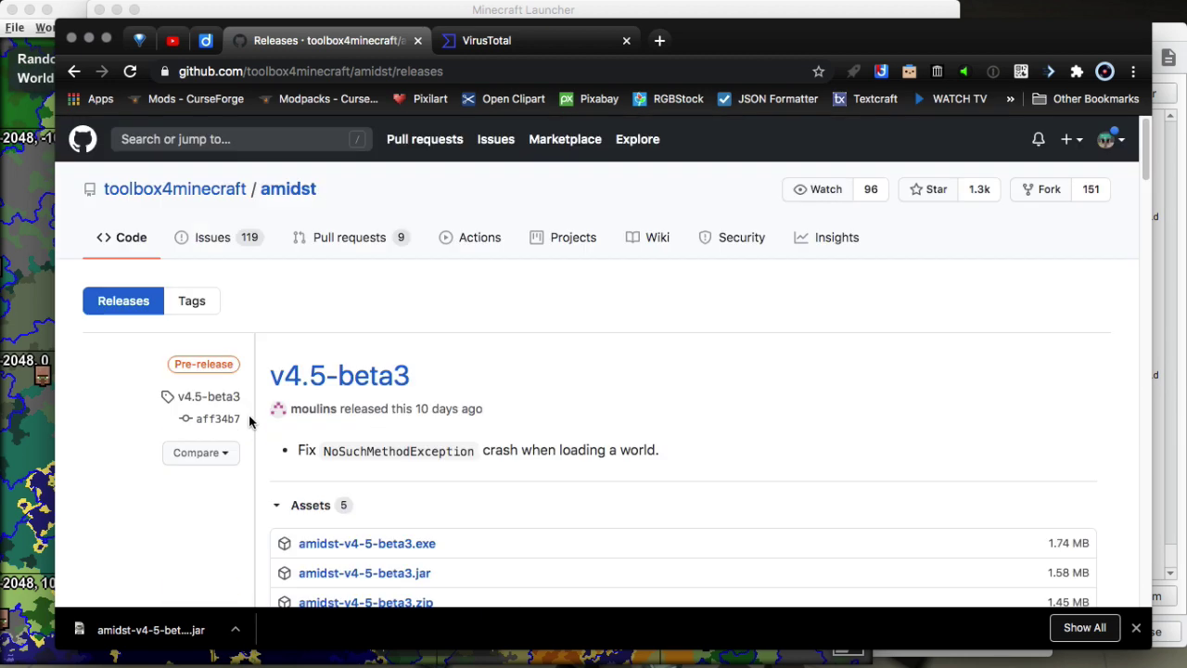